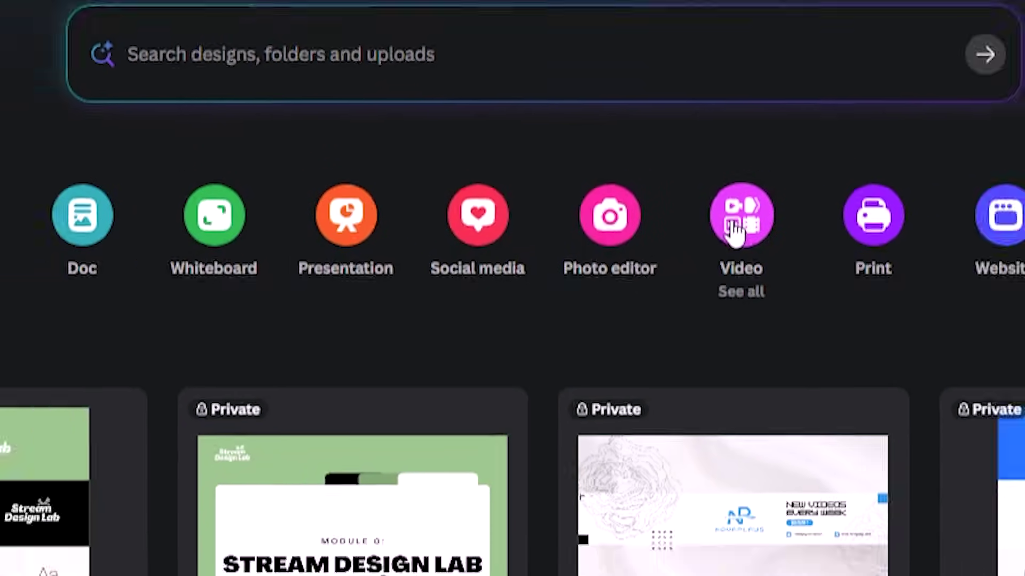
Create a blank Video (Landscape) design, 5 seconds long, titled 'Untitled design - Video'.
{"action": "left_click", "coordinate": [735, 229]}
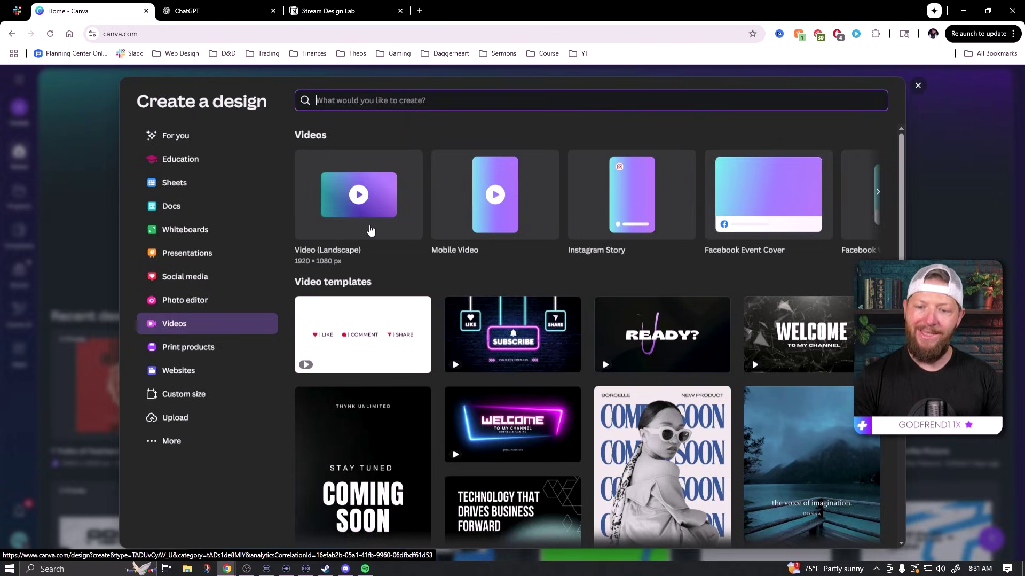
{"action": "left_click", "coordinate": [372, 229]}
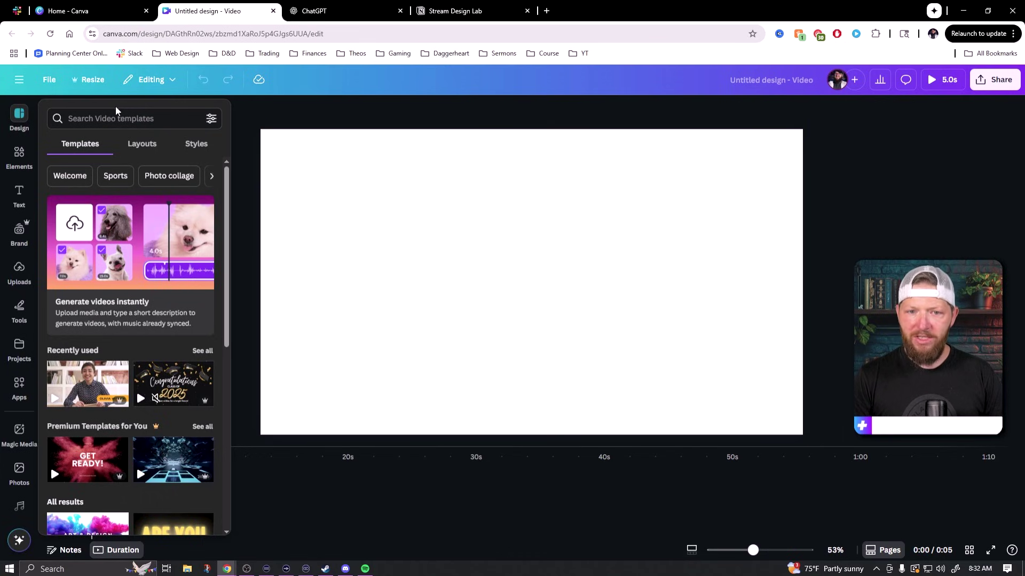
Dock the side panel and show Elements' recently used items.
{"action": "left_click", "coordinate": [19, 119]}
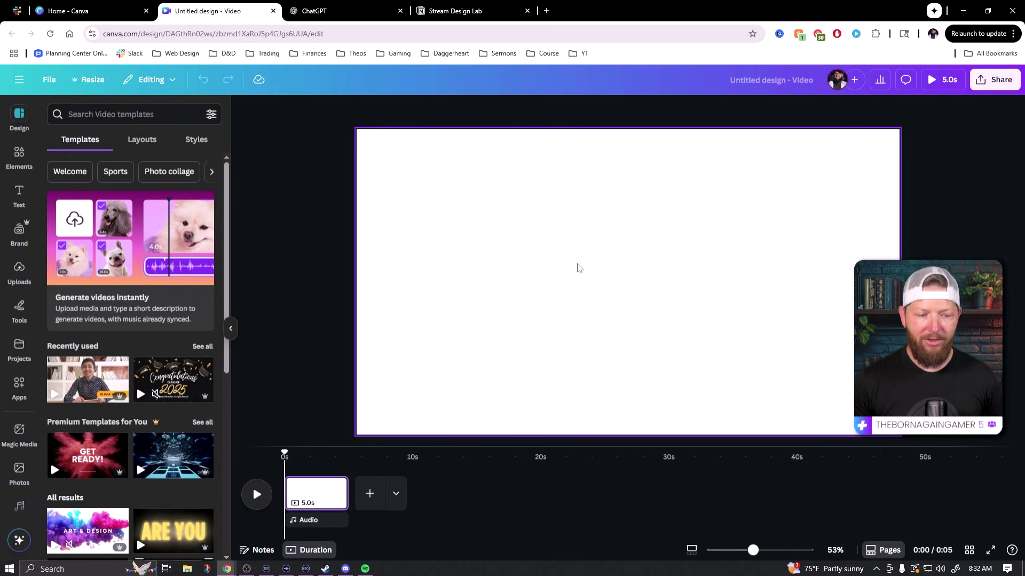
{"action": "scroll", "coordinate": [20, 412], "scroll_direction": "down", "scroll_amount": 2}
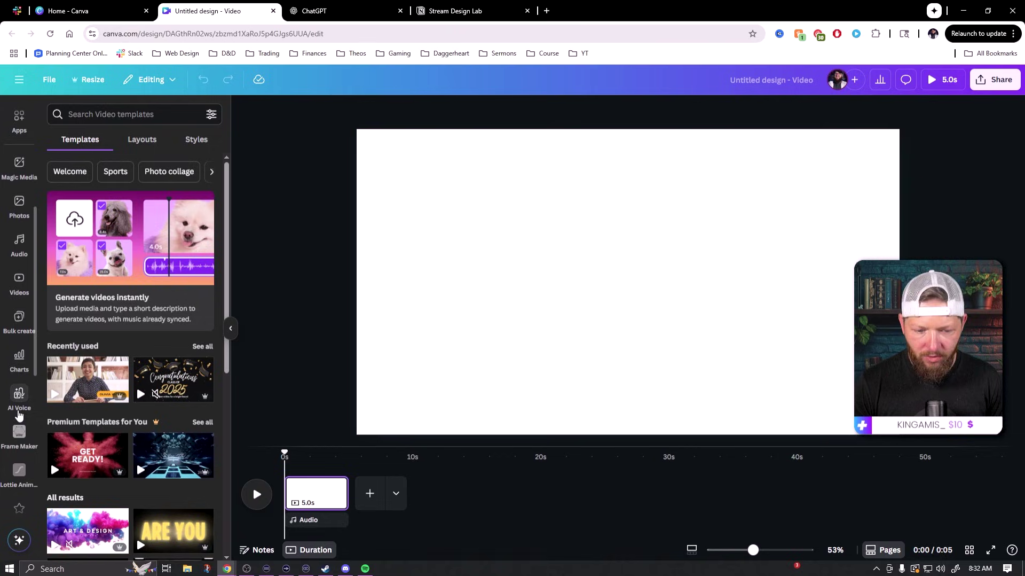
{"action": "scroll", "coordinate": [20, 381], "scroll_direction": "up", "scroll_amount": 2}
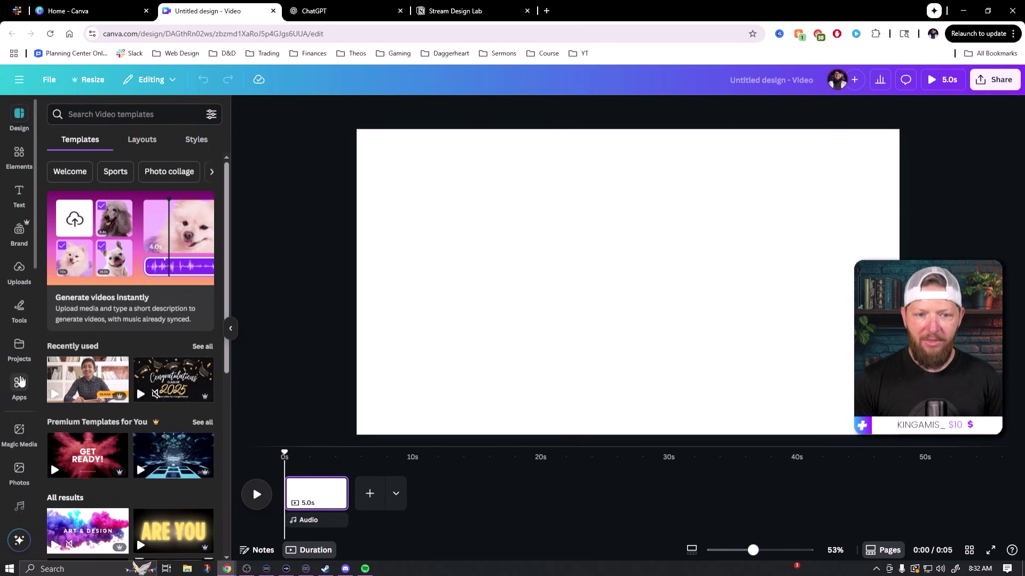
{"action": "left_click", "coordinate": [20, 155]}
{"action": "left_click", "coordinate": [394, 333]}
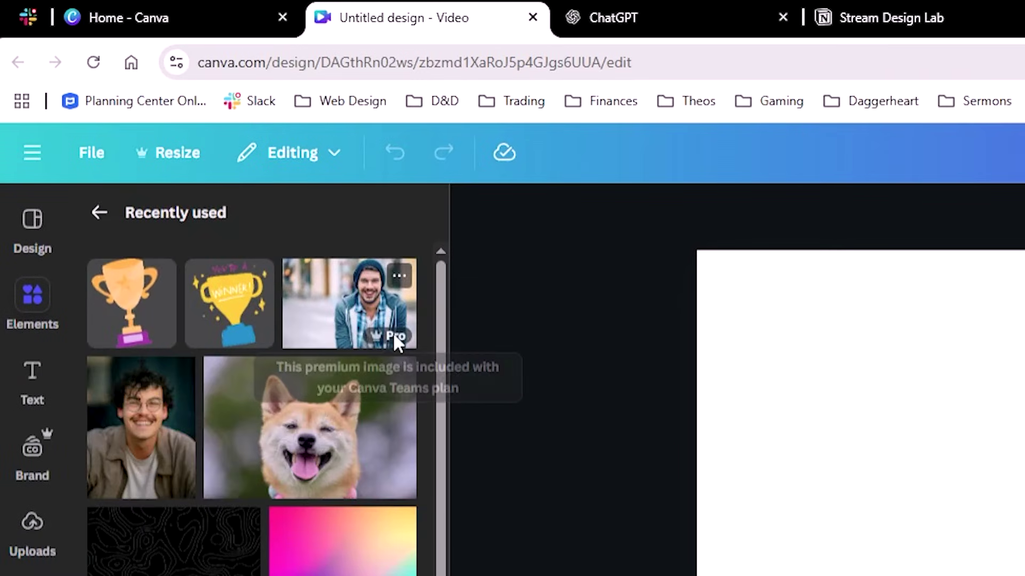
{"action": "scroll", "coordinate": [343, 534], "scroll_direction": "down", "scroll_amount": 2}
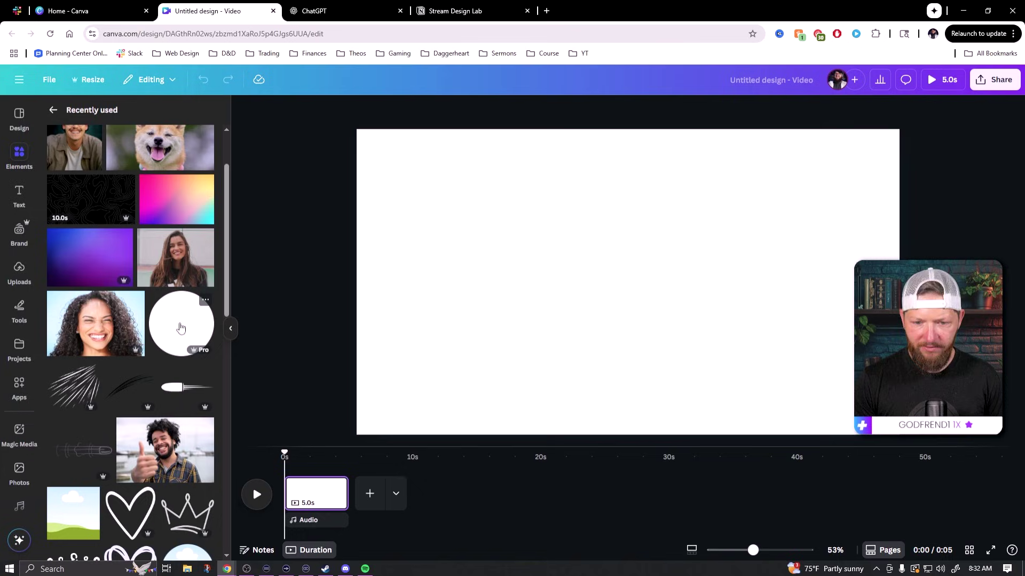
Add a black circle, shrink it to a small dot, then delete it.
{"action": "left_click", "coordinate": [180, 328]}
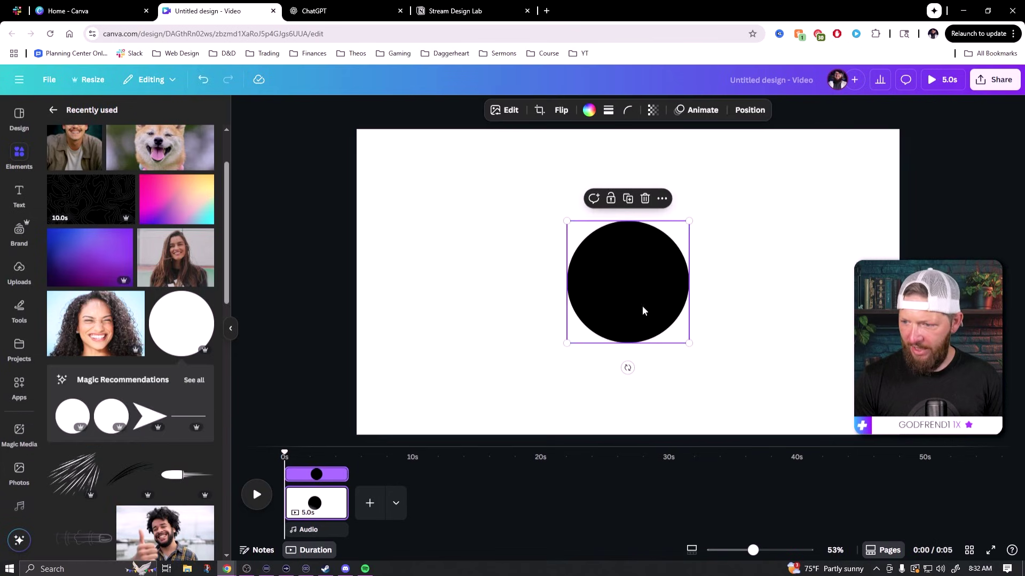
{"action": "left_click_drag", "start_coordinate": [631, 286], "coordinate": [633, 285]}
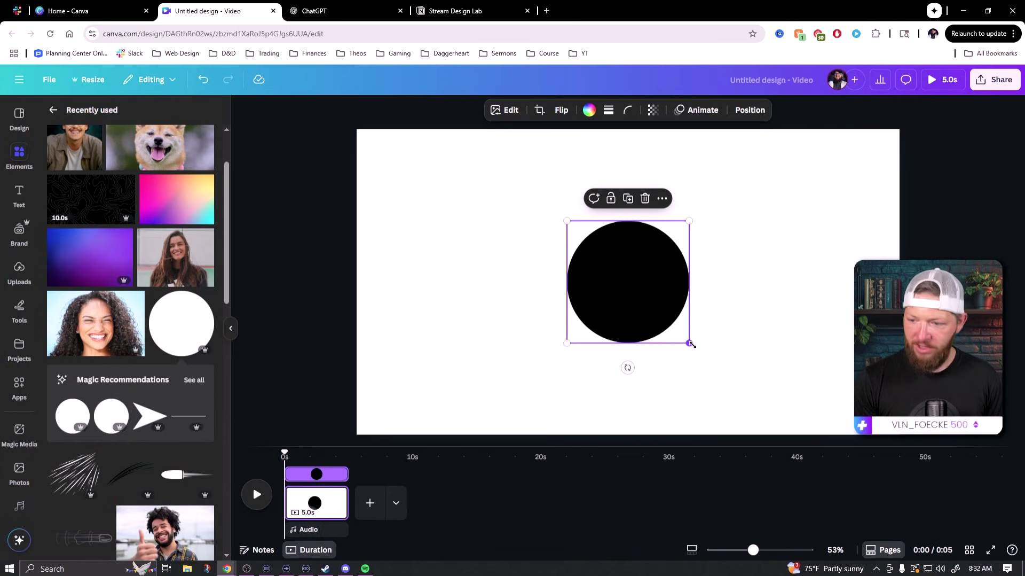
{"action": "left_click_drag", "start_coordinate": [690, 343], "coordinate": [652, 290]}
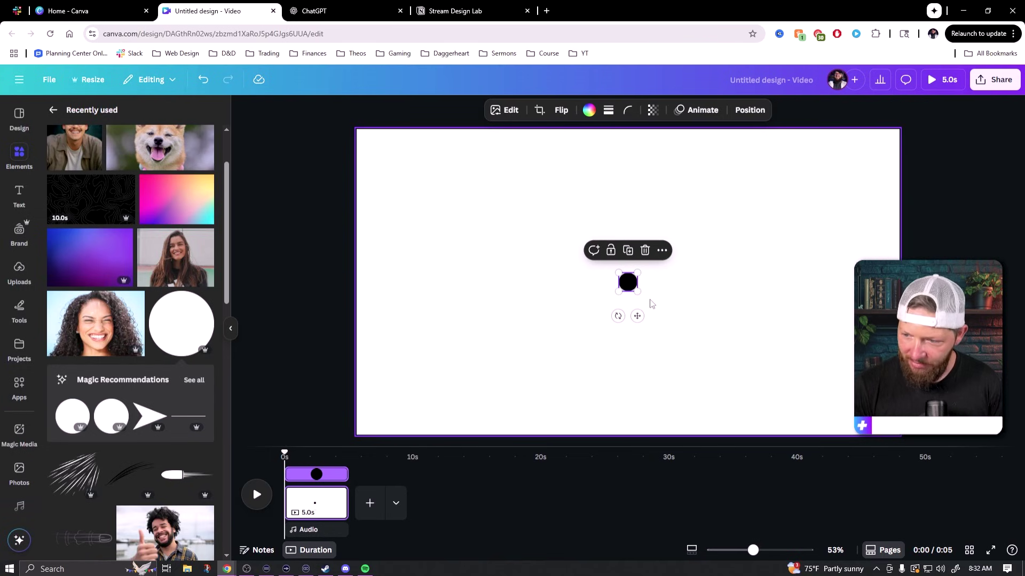
{"action": "left_click", "coordinate": [581, 196]}
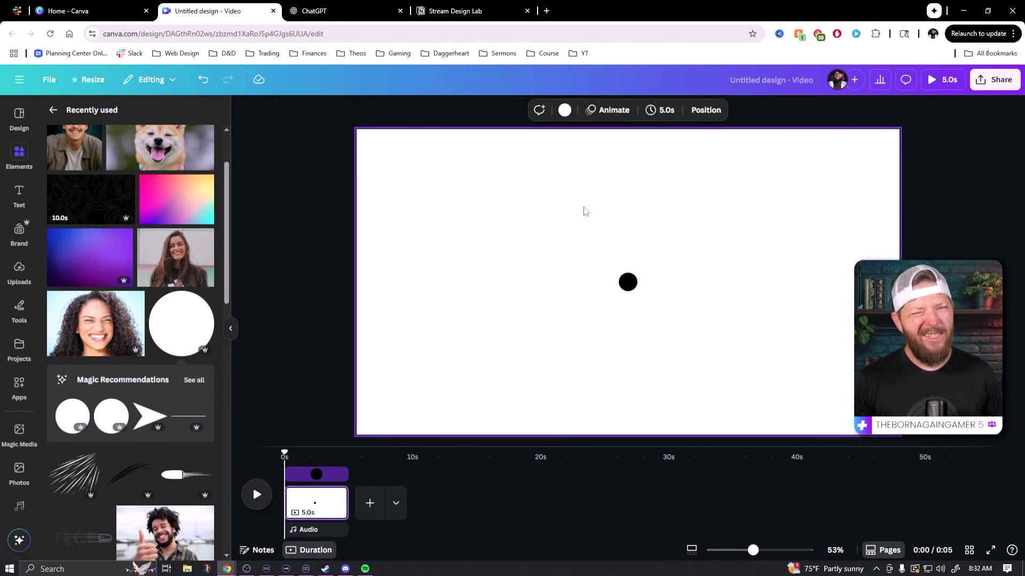
{"action": "left_click", "coordinate": [629, 282]}
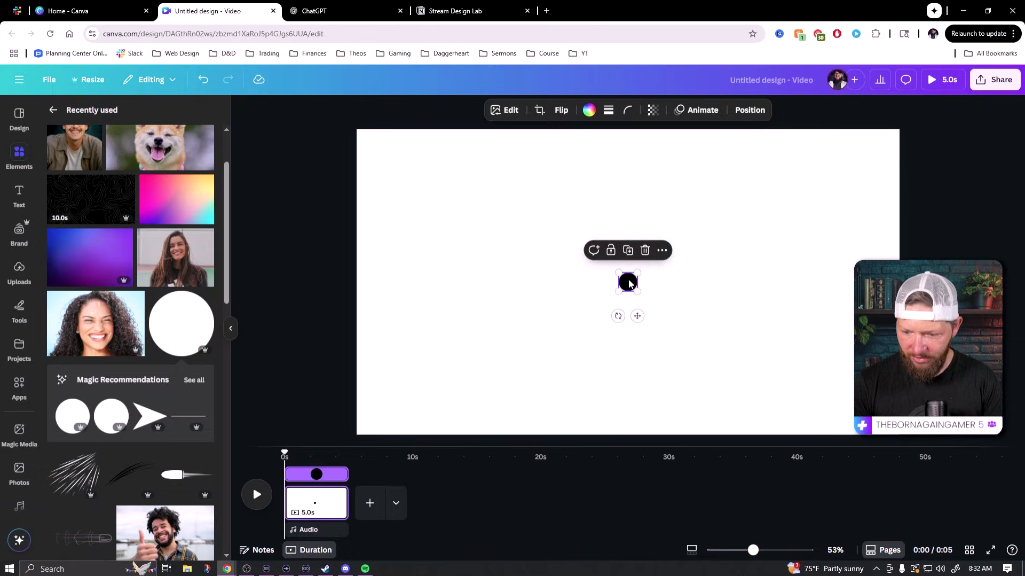
{"action": "key", "text": "Delete"}
Add a circle frame from Elements, centred on the page.
{"action": "left_click", "coordinate": [54, 111]}
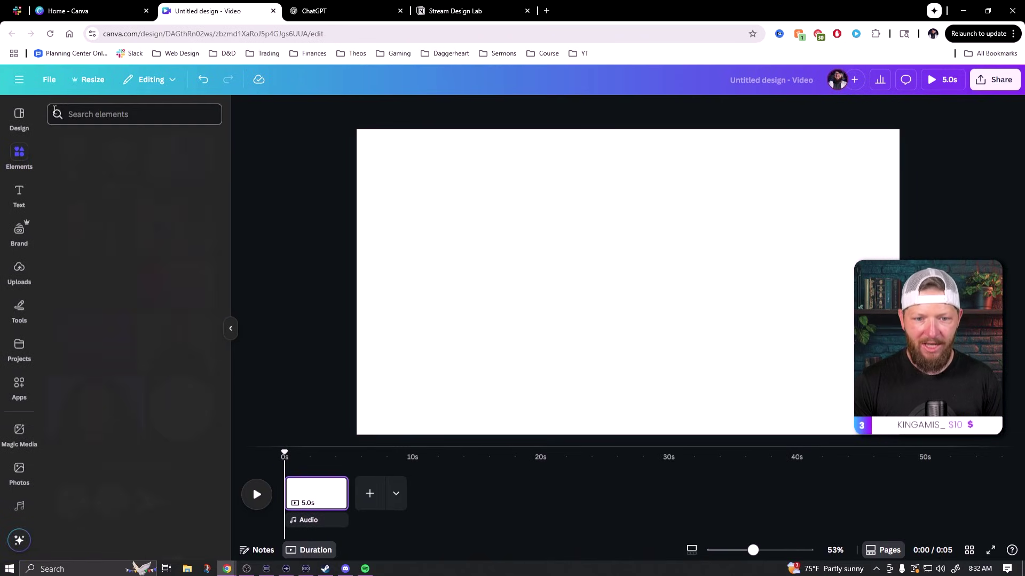
{"action": "scroll", "coordinate": [133, 378], "scroll_direction": "down", "scroll_amount": 5}
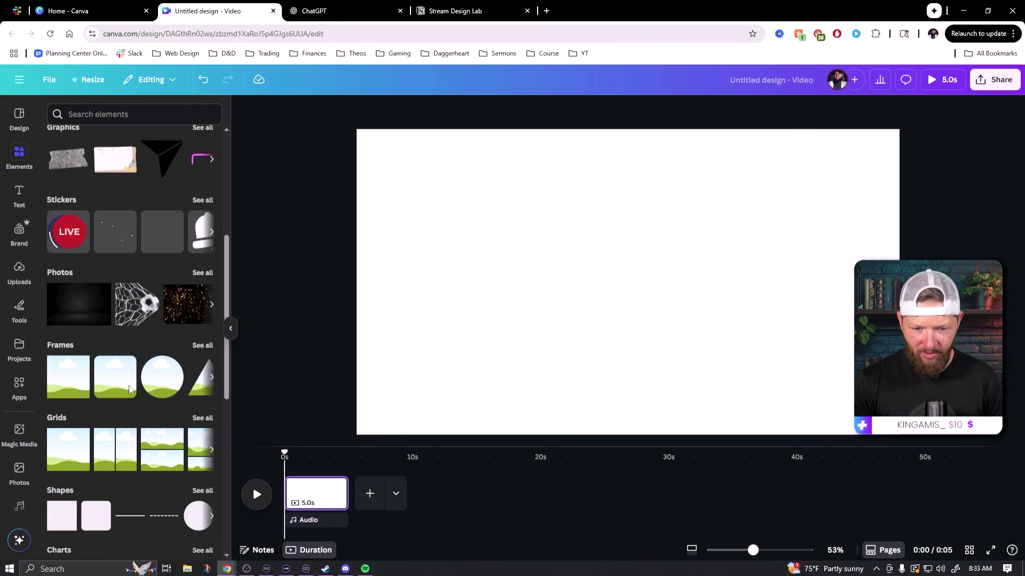
{"action": "left_click", "coordinate": [160, 329]}
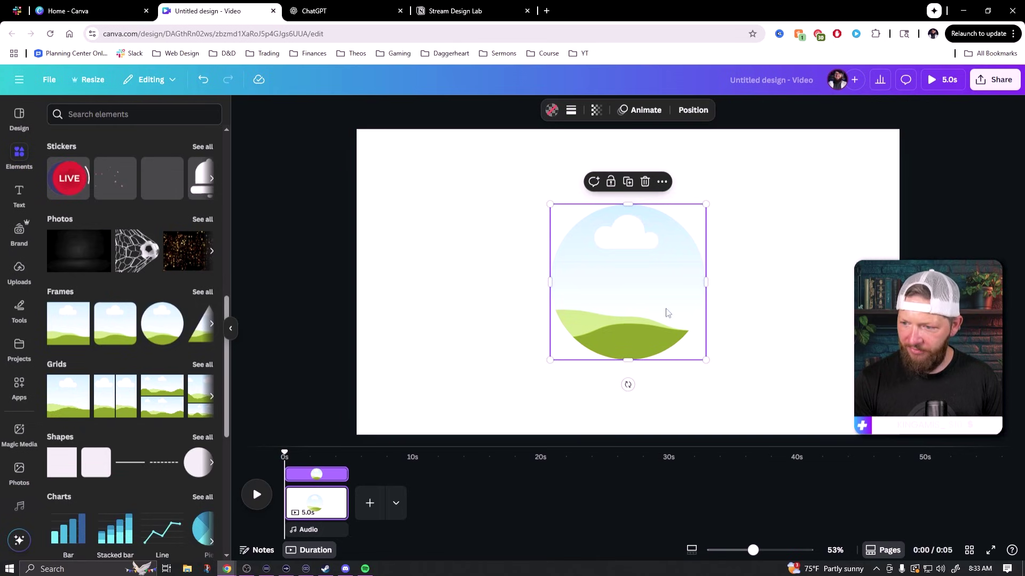
{"action": "mouse_move", "coordinate": [666, 312]}
{"action": "left_mouse_down"}
{"action": "mouse_move", "coordinate": [670, 318]}
{"action": "mouse_move", "coordinate": [665, 309]}
{"action": "left_mouse_up"}
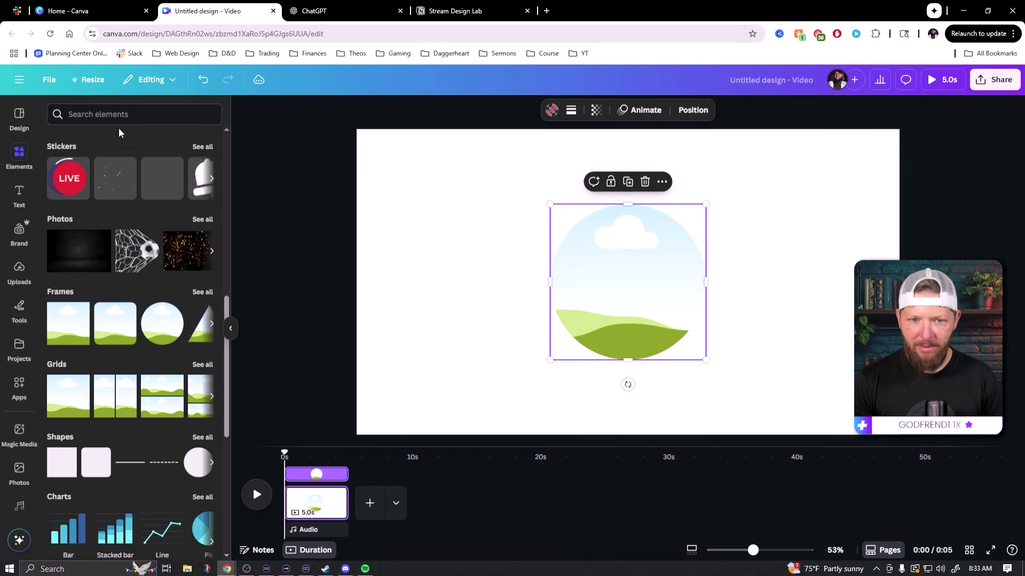
{"action": "scroll", "coordinate": [98, 148], "scroll_direction": "up", "scroll_amount": 6}
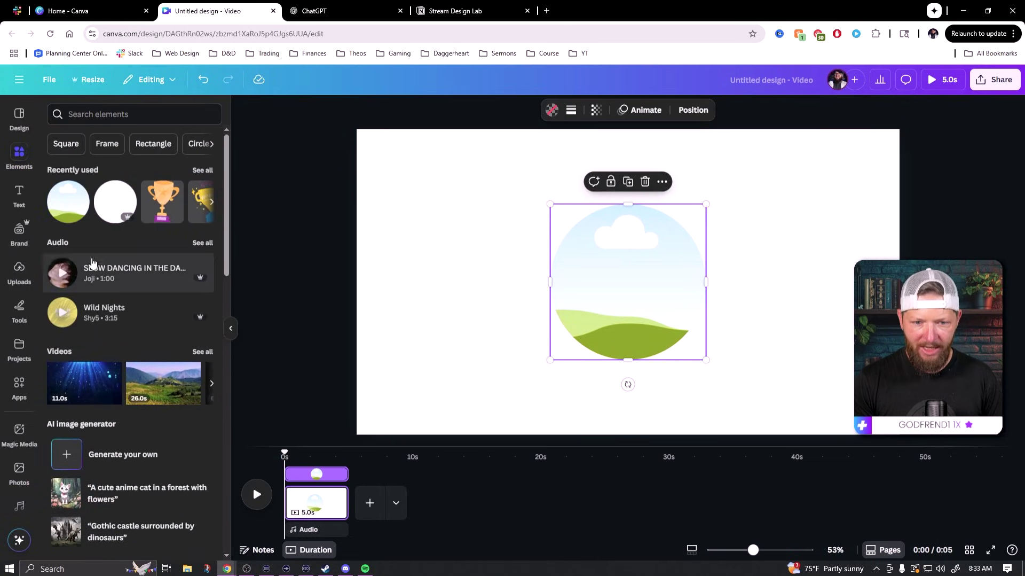
{"action": "left_click", "coordinate": [17, 155]}
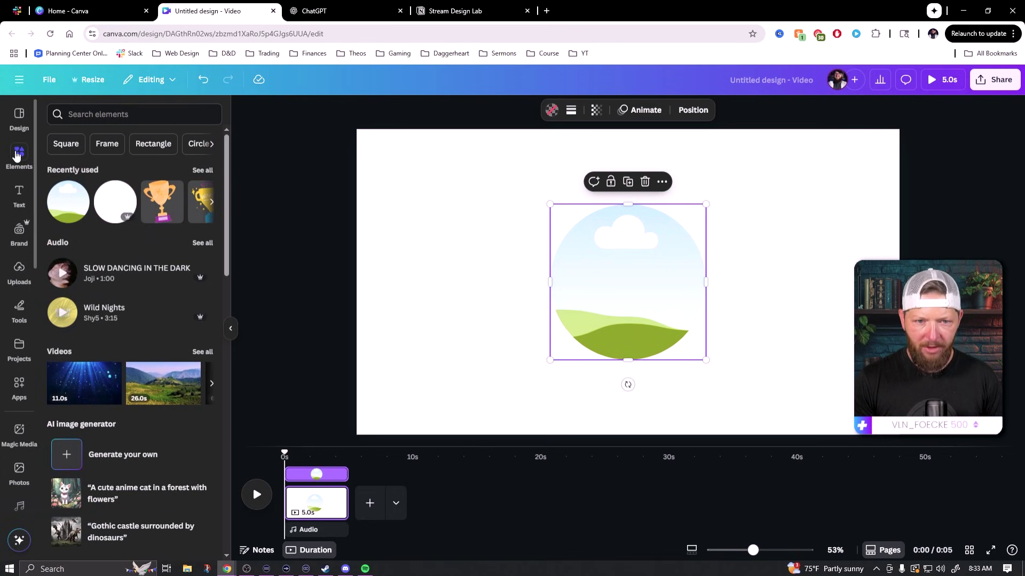
{"action": "left_click", "coordinate": [16, 155]}
Search elements for 'topographical' and fill the circle frame with a topographic video.
{"action": "left_click", "coordinate": [109, 116]}
{"action": "type", "text": "topograp"}
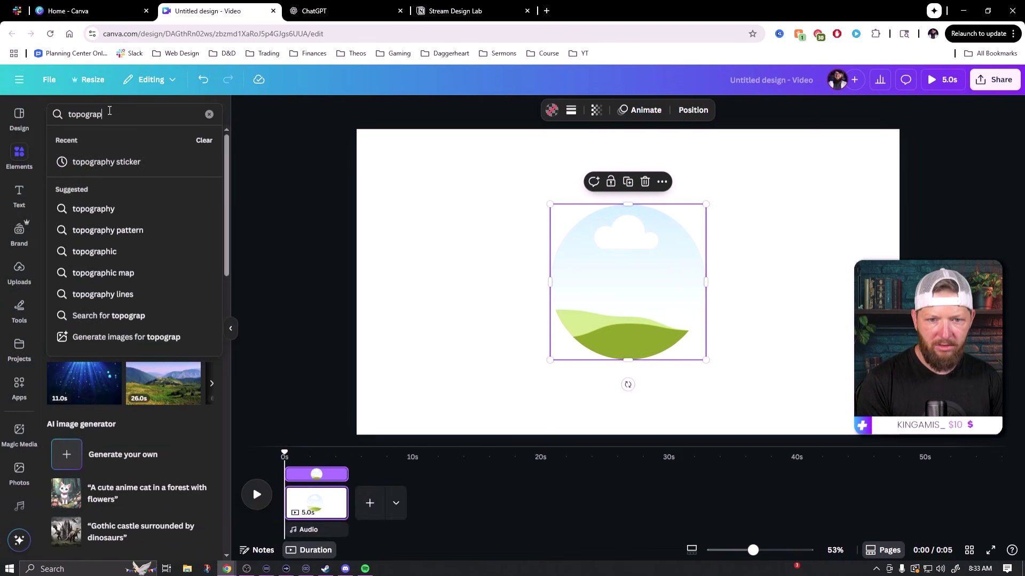
{"action": "type", "text": "hical"}
{"action": "key", "text": "Return"}
{"action": "scroll", "coordinate": [131, 352], "scroll_direction": "down", "scroll_amount": 5}
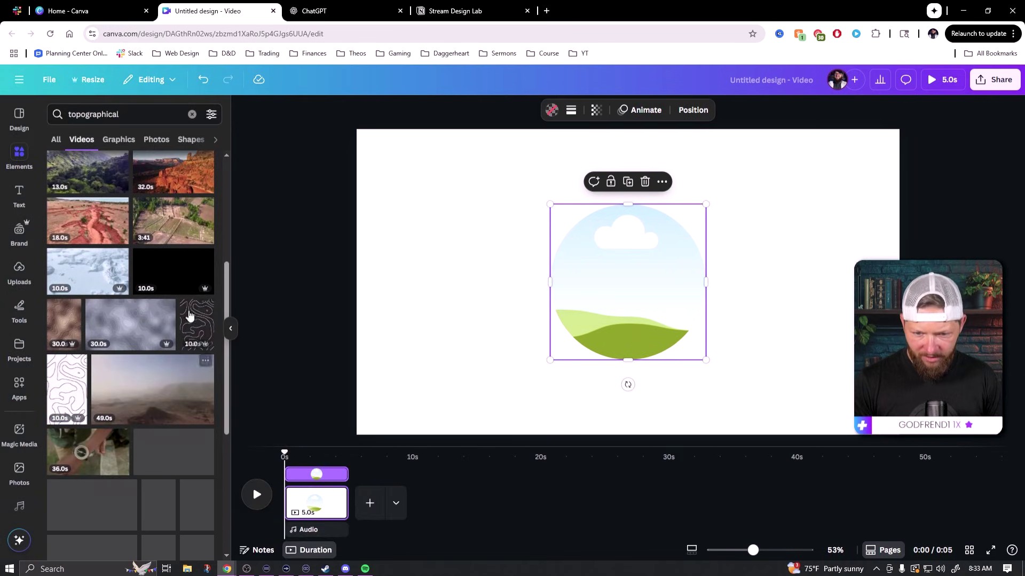
{"action": "left_click_drag", "start_coordinate": [172, 271], "coordinate": [616, 233]}
{"action": "left_click", "coordinate": [641, 273]}
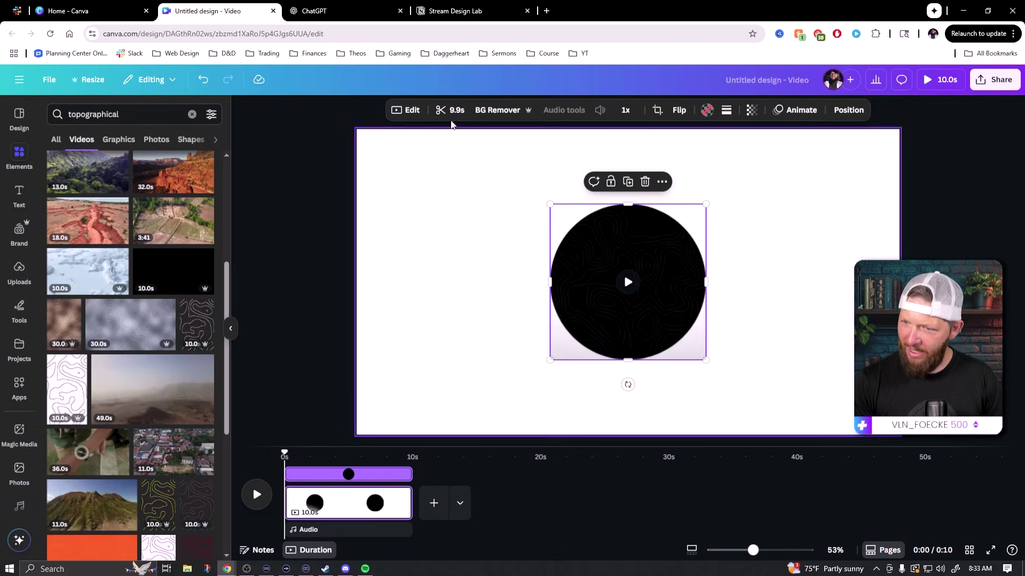
Adjust the video: lower contrast, raise brightness and highlights, push whites to 100.
{"action": "left_click", "coordinate": [406, 110]}
{"action": "left_click", "coordinate": [78, 139]}
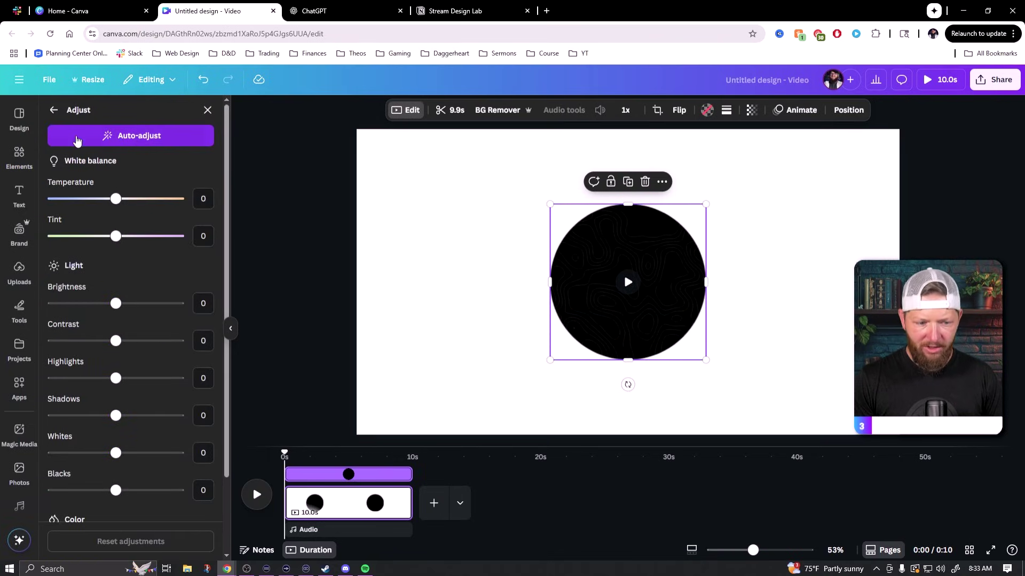
{"action": "left_click_drag", "start_coordinate": [116, 342], "coordinate": [89, 346]}
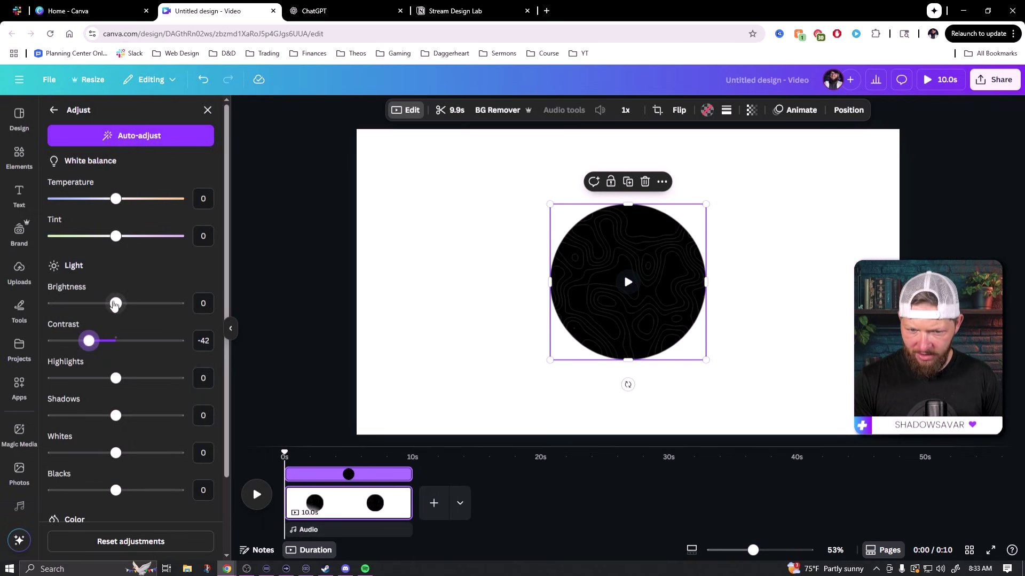
{"action": "left_click_drag", "start_coordinate": [114, 305], "coordinate": [147, 305]}
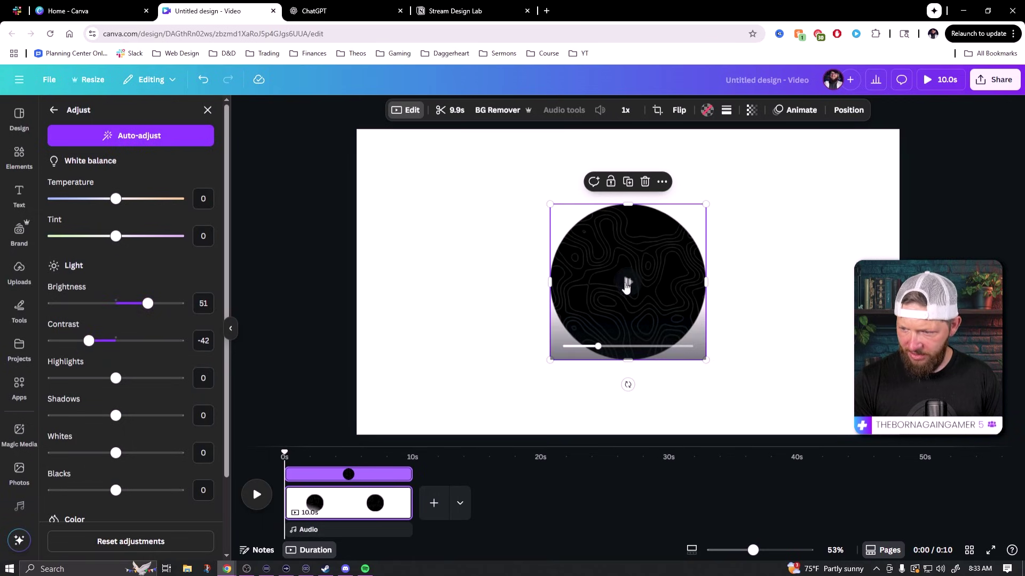
{"action": "left_click_drag", "start_coordinate": [116, 453], "coordinate": [167, 452]}
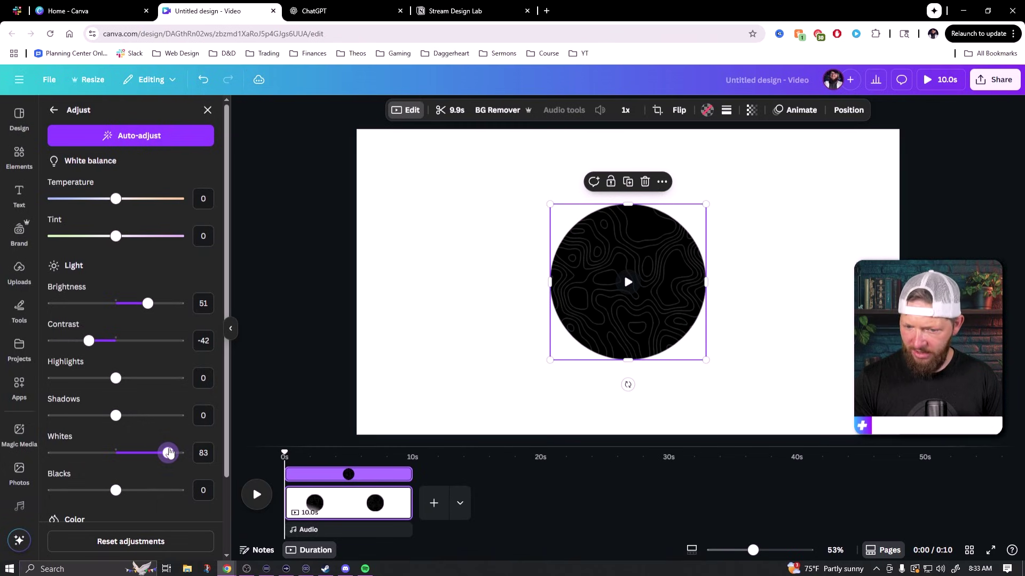
{"action": "mouse_move", "coordinate": [119, 490]}
{"action": "left_mouse_down"}
{"action": "mouse_move", "coordinate": [87, 490]}
{"action": "mouse_move", "coordinate": [142, 490]}
{"action": "mouse_move", "coordinate": [116, 490]}
{"action": "left_mouse_up"}
{"action": "left_click_drag", "start_coordinate": [168, 452], "coordinate": [182, 452]}
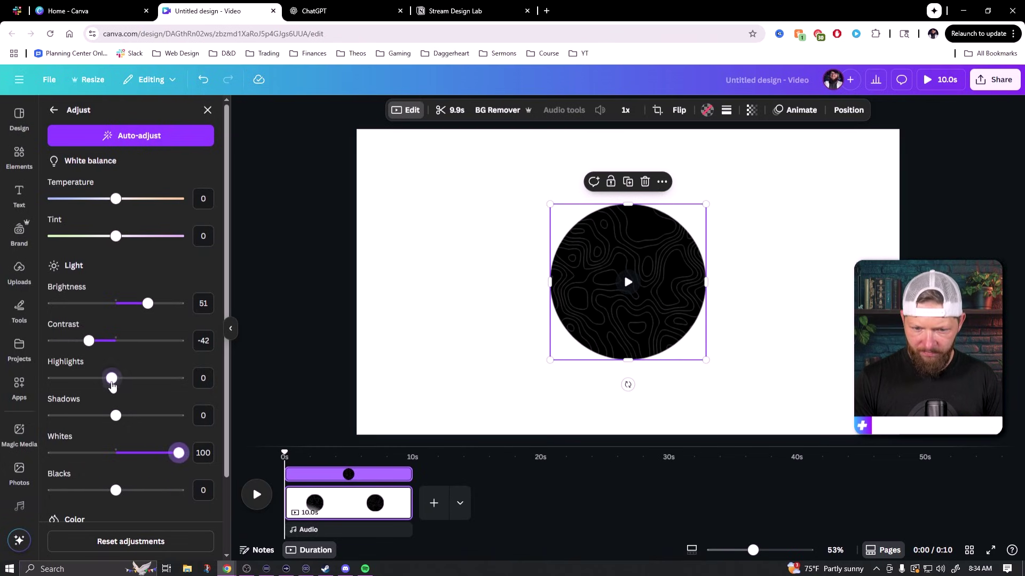
{"action": "left_click_drag", "start_coordinate": [111, 377], "coordinate": [143, 377]}
{"action": "scroll", "coordinate": [152, 382], "scroll_direction": "down", "scroll_amount": 2}
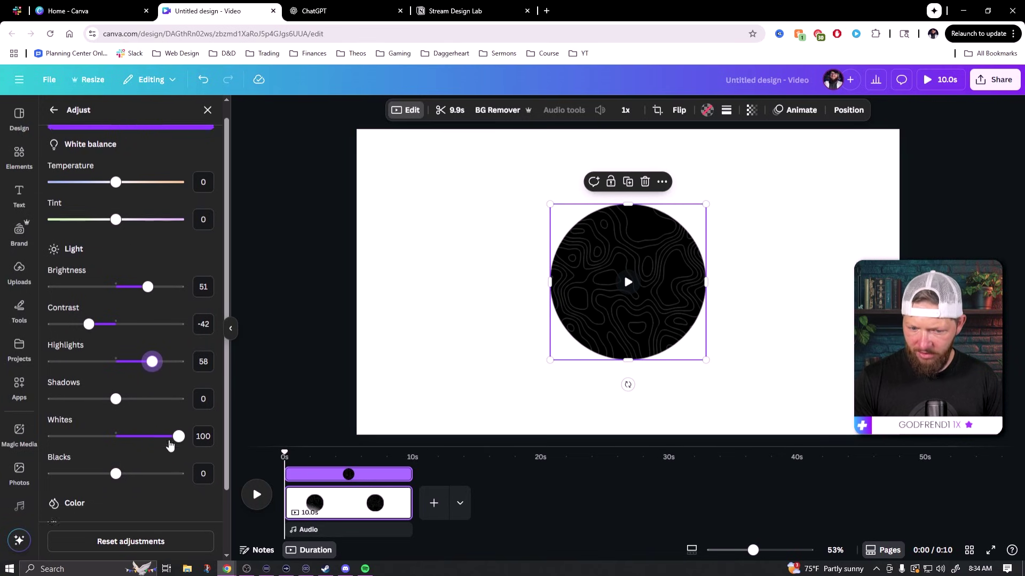
{"action": "left_click_drag", "start_coordinate": [116, 465], "coordinate": [153, 473]}
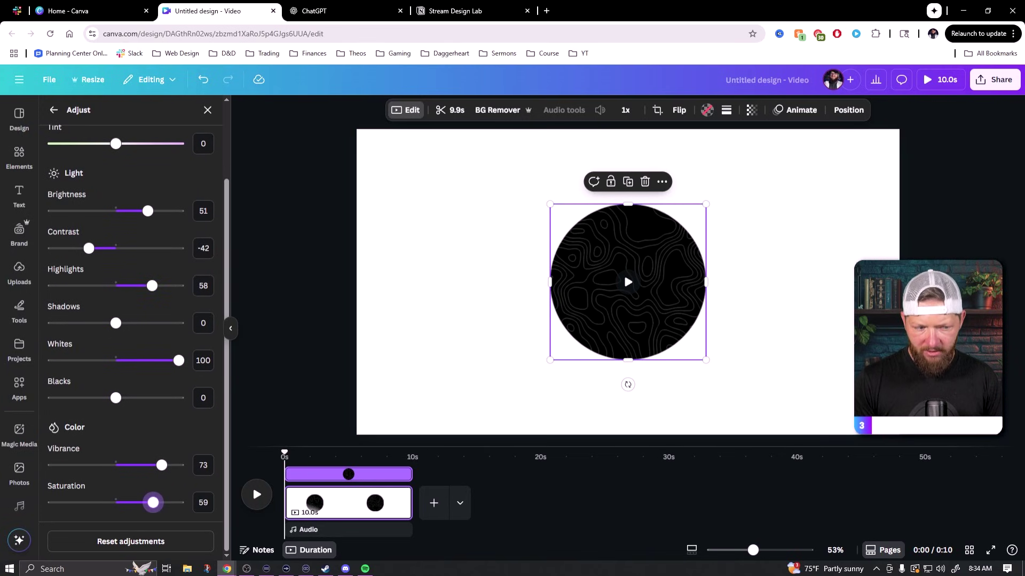
{"action": "key", "text": "Escape"}
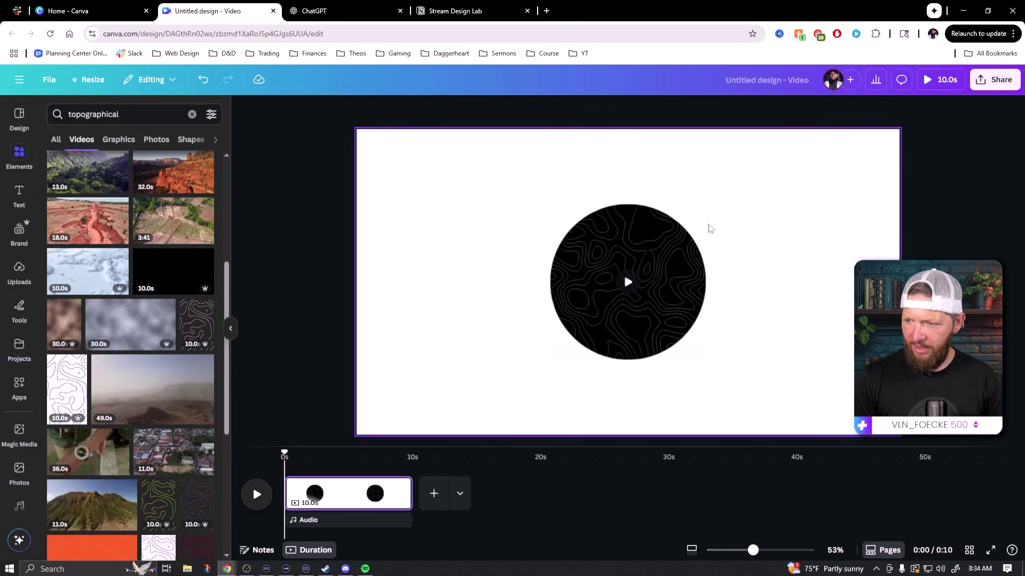
Shorten the page clip and enlarge the topographic circle to about 381 px, centred.
{"action": "left_click", "coordinate": [703, 240]}
{"action": "left_click_drag", "start_coordinate": [708, 362], "coordinate": [633, 286]}
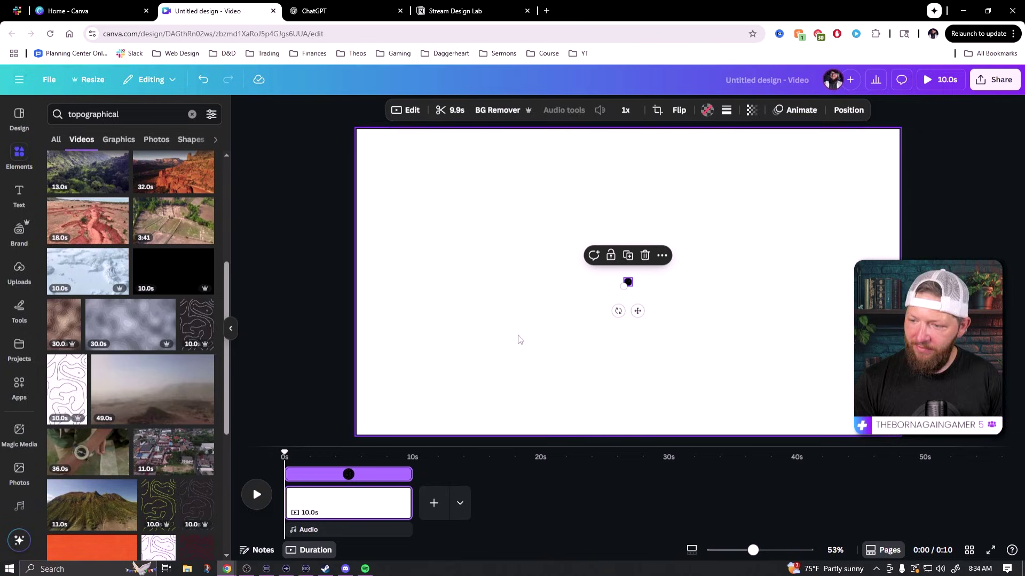
{"action": "left_click", "coordinate": [357, 506]}
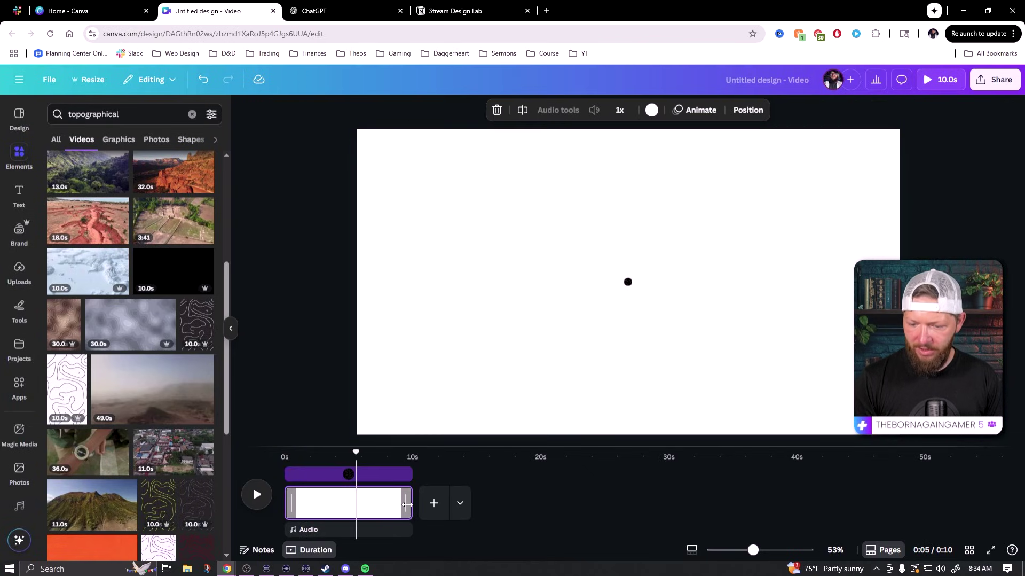
{"action": "left_click_drag", "start_coordinate": [407, 504], "coordinate": [289, 507]}
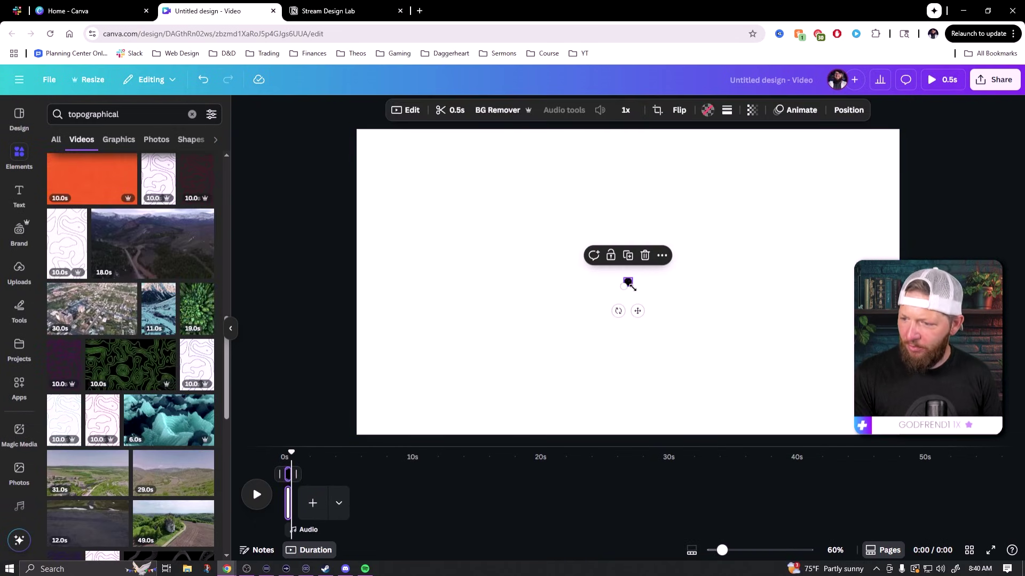
{"action": "left_click_drag", "start_coordinate": [632, 285], "coordinate": [748, 376]}
{"action": "key", "text": "Escape"}
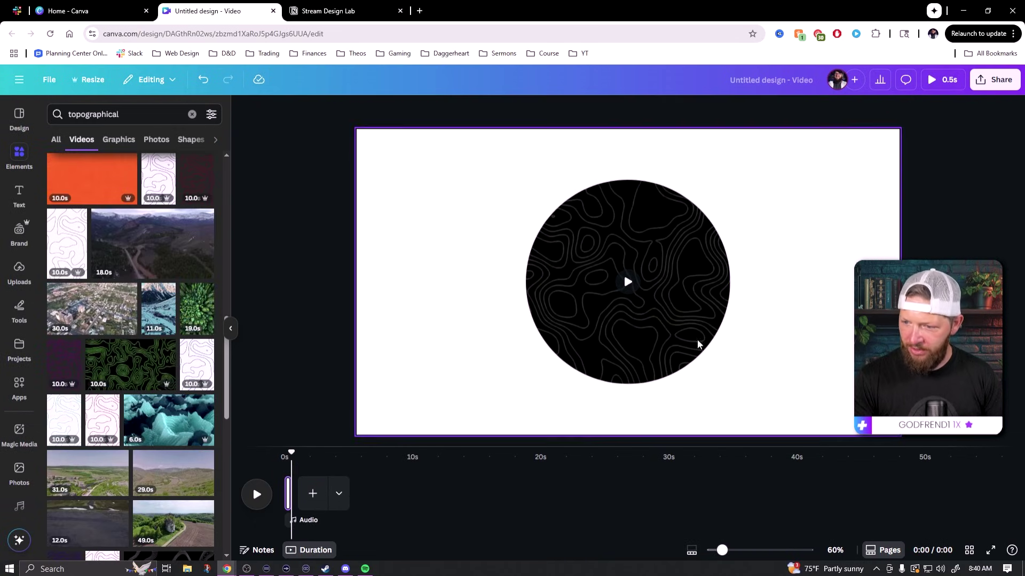
Place the green topographic video in the circle and set temperature -100, tint 100.
{"action": "left_click_drag", "start_coordinate": [134, 370], "coordinate": [444, 231]}
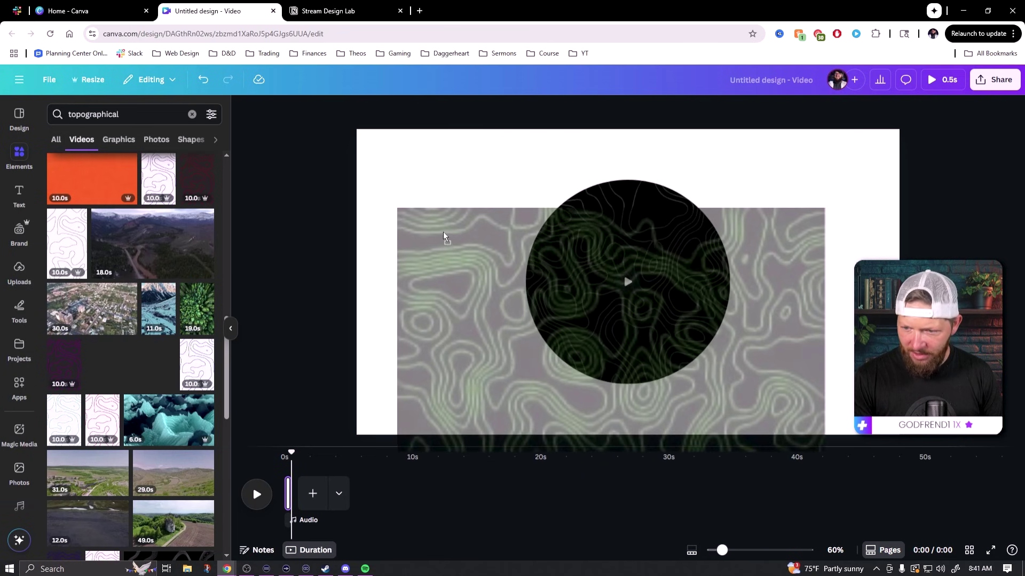
{"action": "left_click_drag", "start_coordinate": [465, 284], "coordinate": [443, 249]}
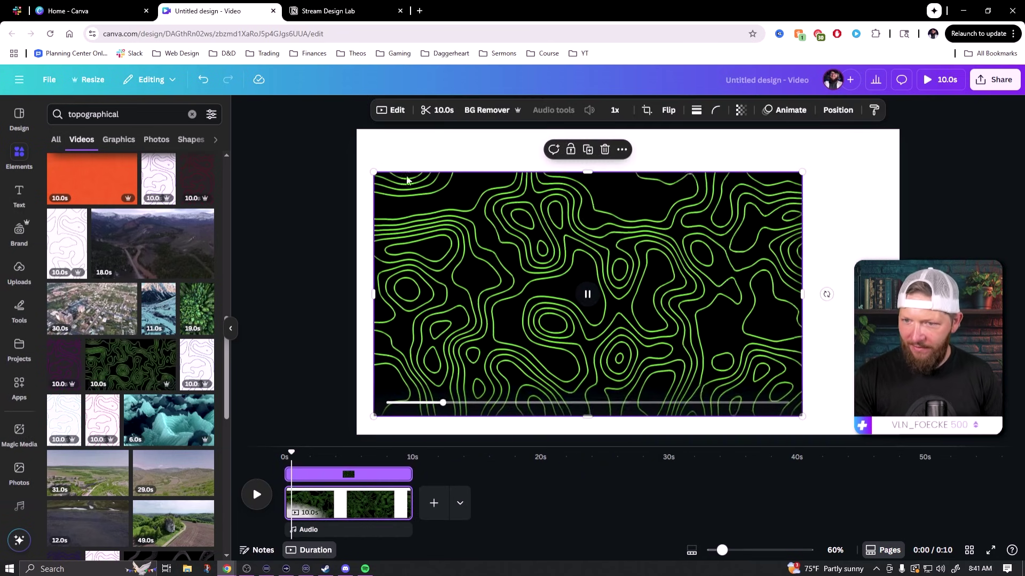
{"action": "left_click", "coordinate": [392, 110]}
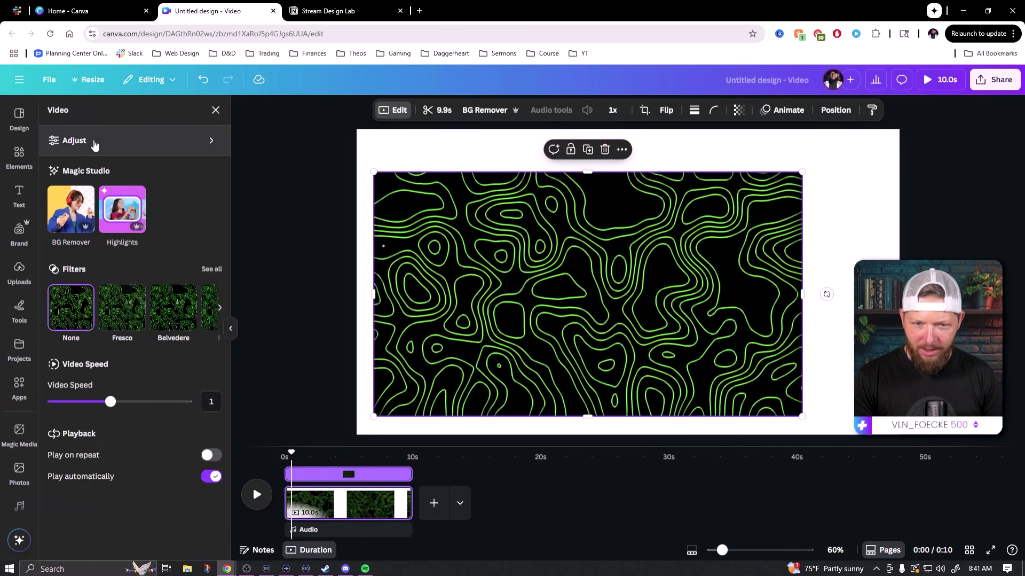
{"action": "left_click", "coordinate": [94, 141]}
{"action": "left_click_drag", "start_coordinate": [113, 200], "coordinate": [53, 199]}
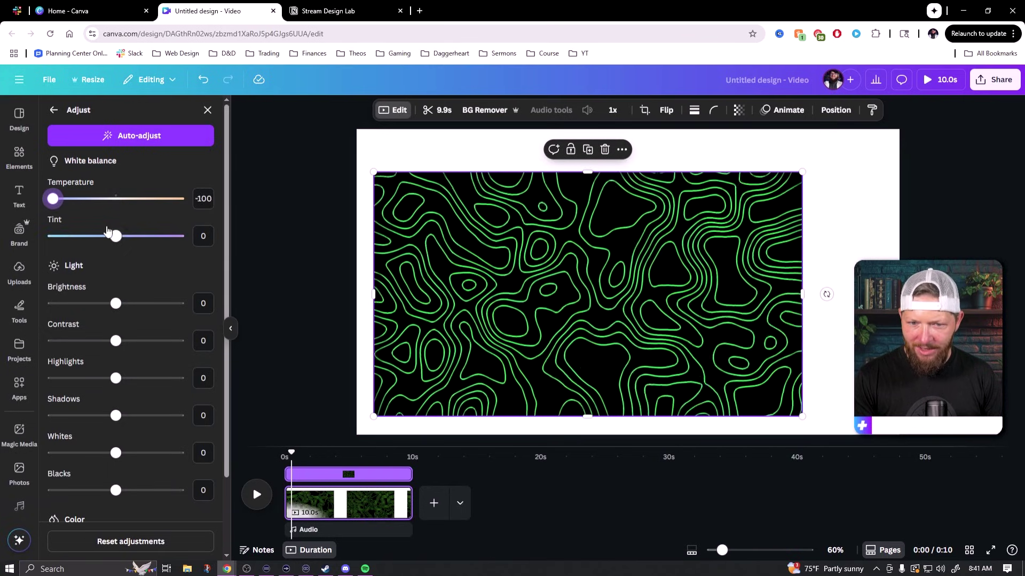
{"action": "left_click_drag", "start_coordinate": [116, 236], "coordinate": [198, 247]}
{"action": "scroll", "coordinate": [156, 313], "scroll_direction": "down", "scroll_amount": 2}
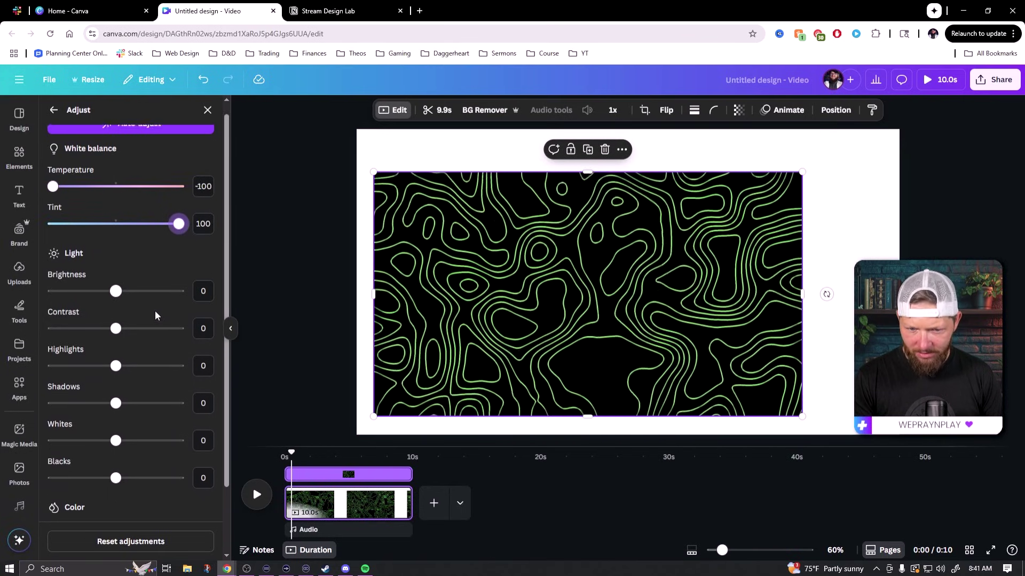
{"action": "key", "text": "Escape"}
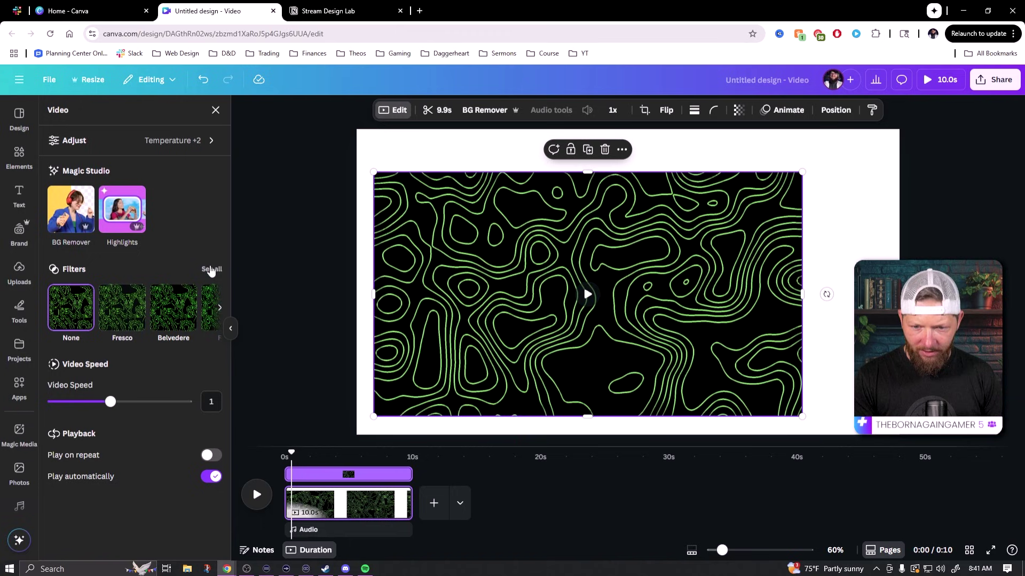
Try Amethyst, Outrun and Heatwave filters, then apply Minty and preview the video.
{"action": "left_click", "coordinate": [208, 270]}
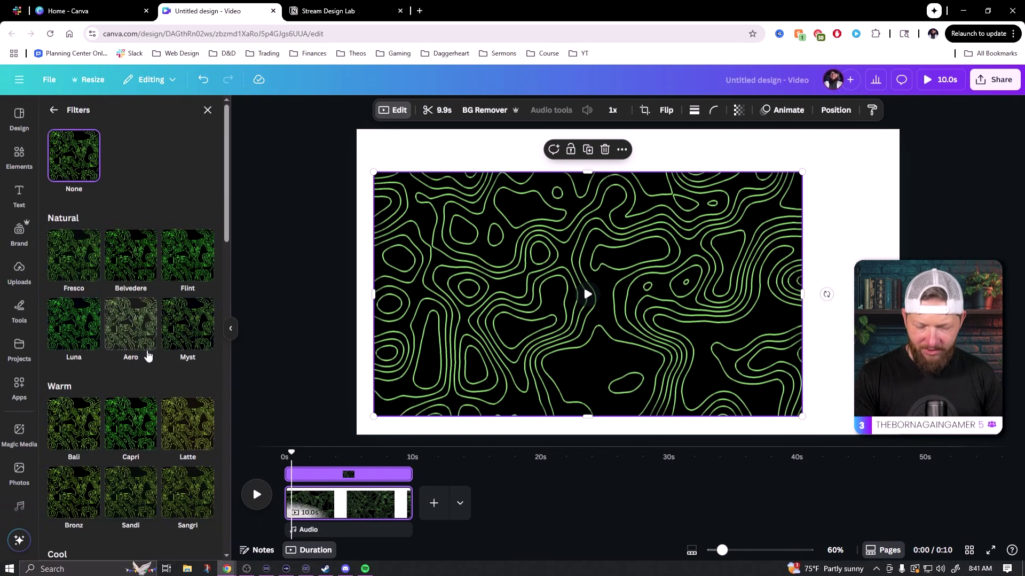
{"action": "scroll", "coordinate": [151, 320], "scroll_direction": "down", "scroll_amount": 10}
{"action": "left_click", "coordinate": [188, 388]}
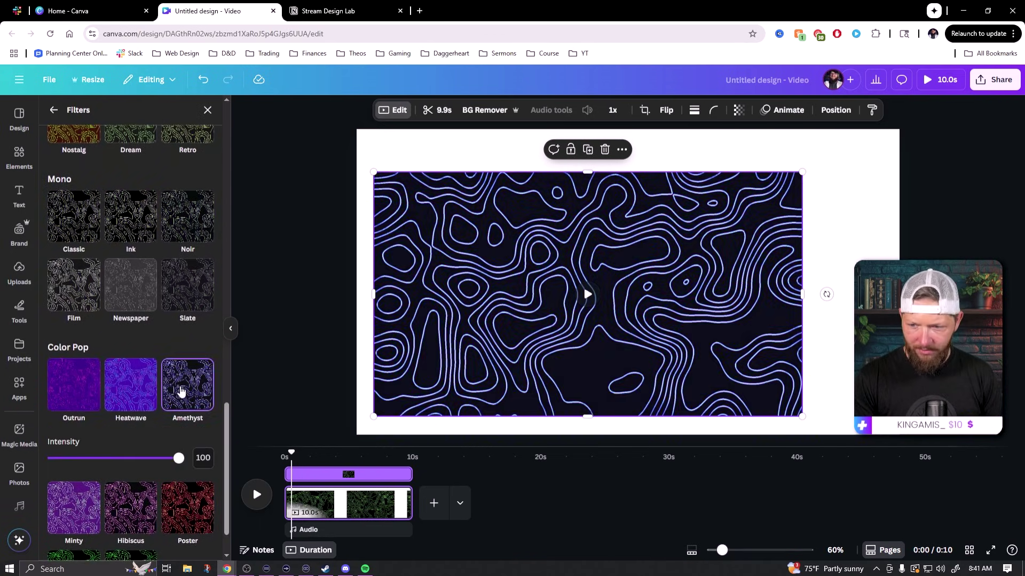
{"action": "left_click_drag", "start_coordinate": [54, 462], "coordinate": [203, 458]}
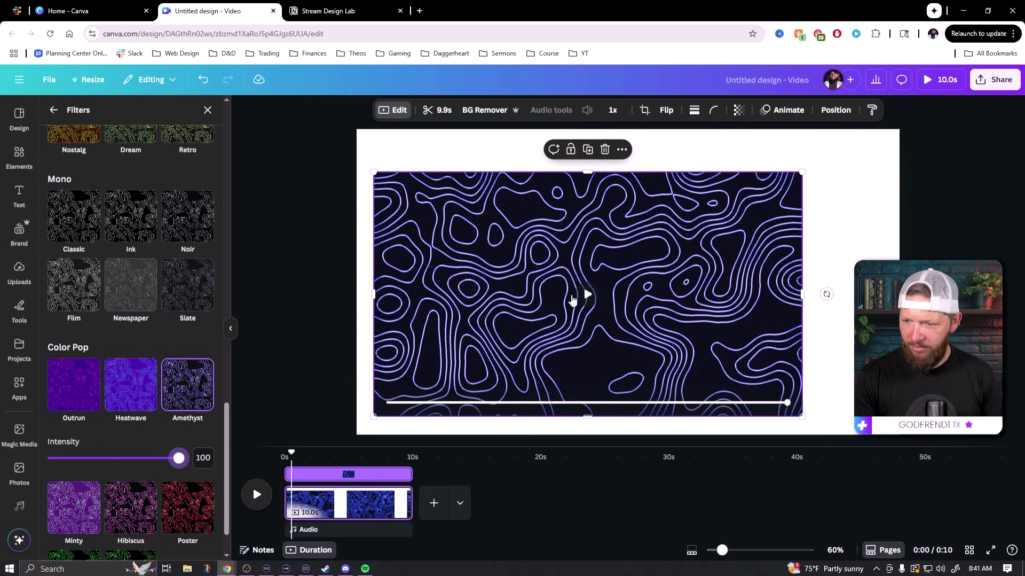
{"action": "left_click", "coordinate": [78, 389]}
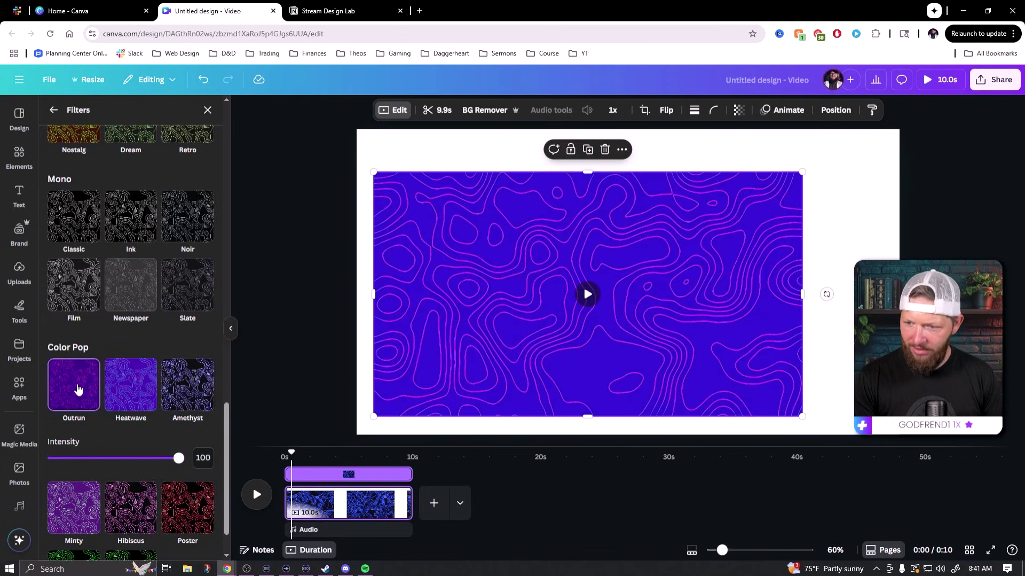
{"action": "left_click_drag", "start_coordinate": [178, 458], "coordinate": [132, 458]}
{"action": "left_click", "coordinate": [126, 390]}
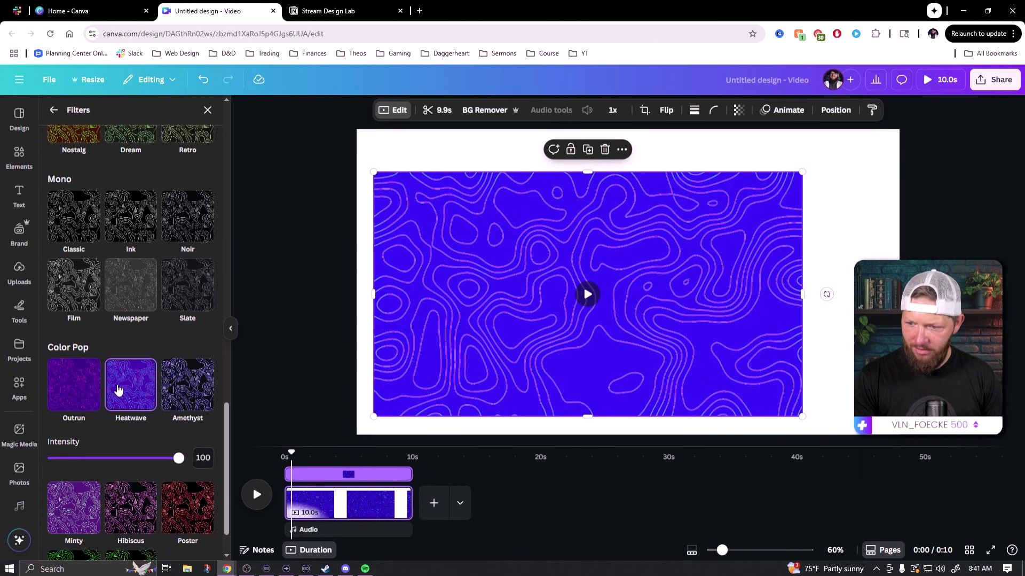
{"action": "scroll", "coordinate": [80, 398], "scroll_direction": "down", "scroll_amount": 1}
{"action": "left_click", "coordinate": [74, 398]}
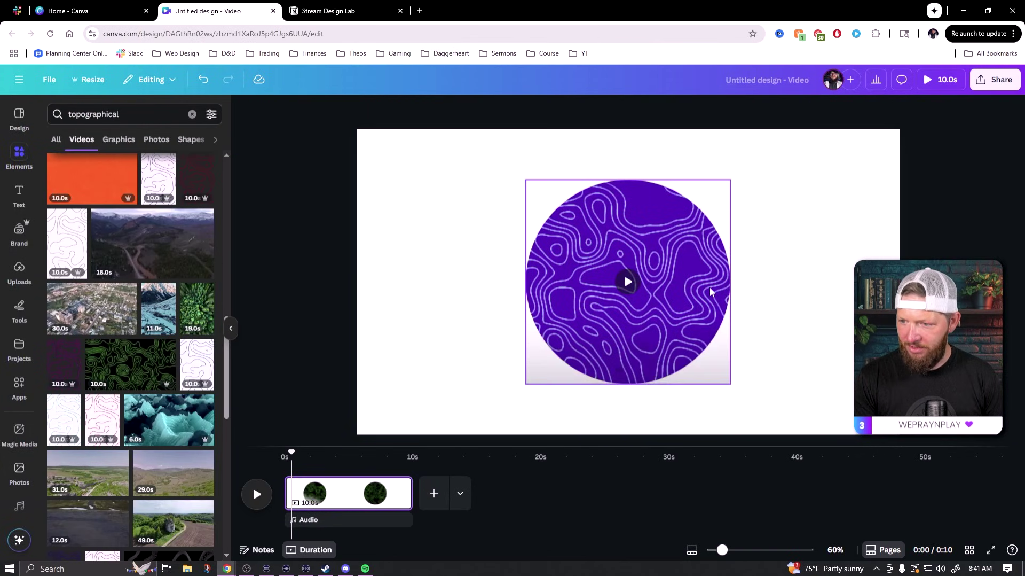
{"action": "left_click", "coordinate": [628, 281]}
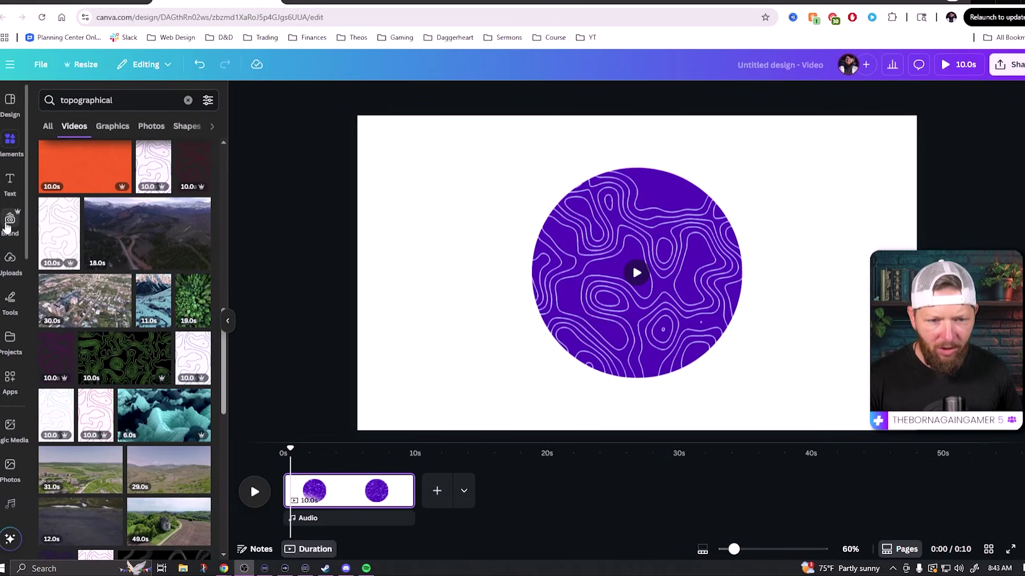
Browse the Brand Kit list, close it, and switch to the Uploads library.
{"action": "left_click", "coordinate": [8, 225]}
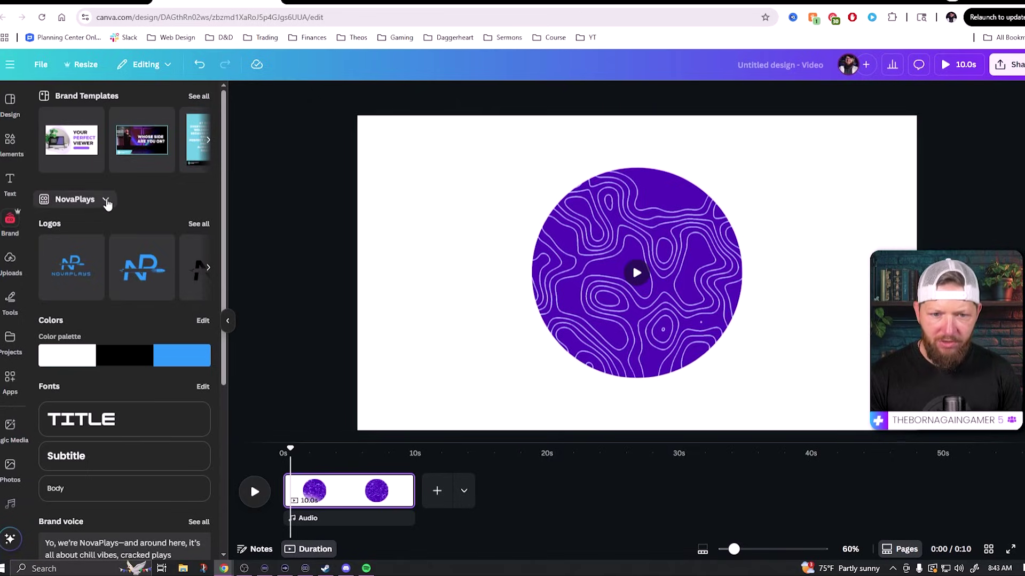
{"action": "left_click", "coordinate": [106, 201]}
{"action": "scroll", "coordinate": [456, 339], "scroll_direction": "down", "scroll_amount": 5}
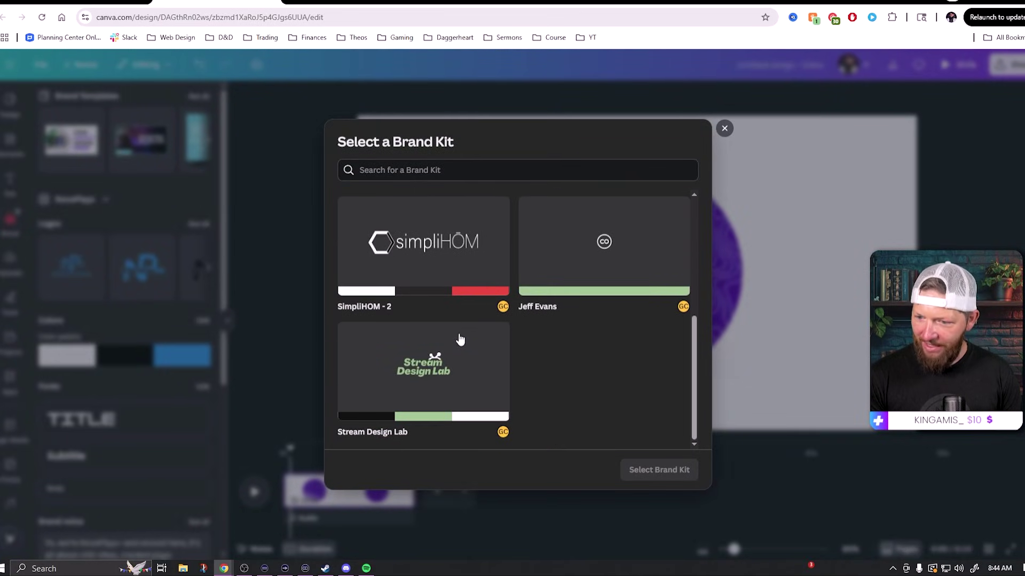
{"action": "scroll", "coordinate": [542, 404], "scroll_direction": "up", "scroll_amount": 5}
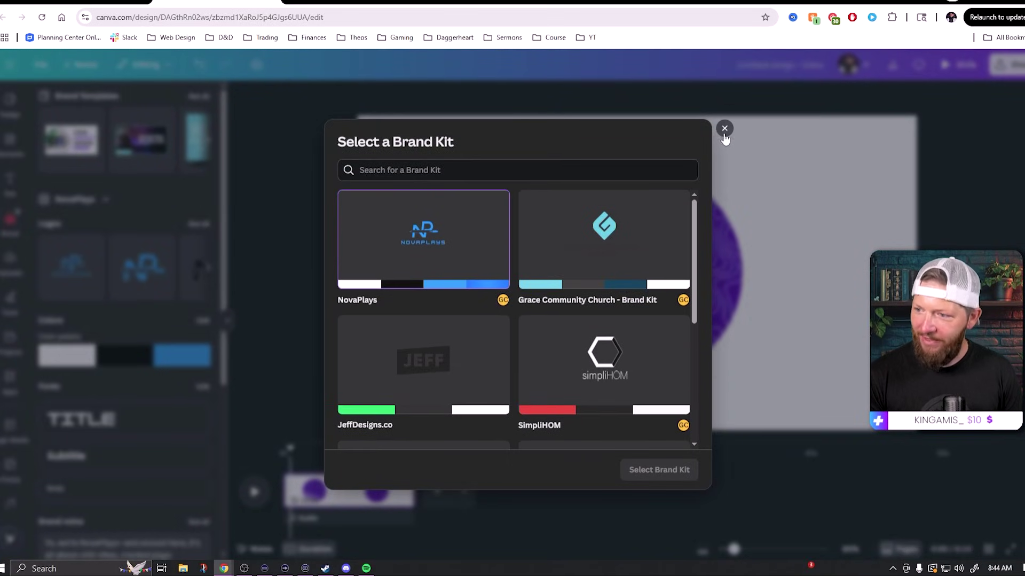
{"action": "left_click", "coordinate": [725, 128]}
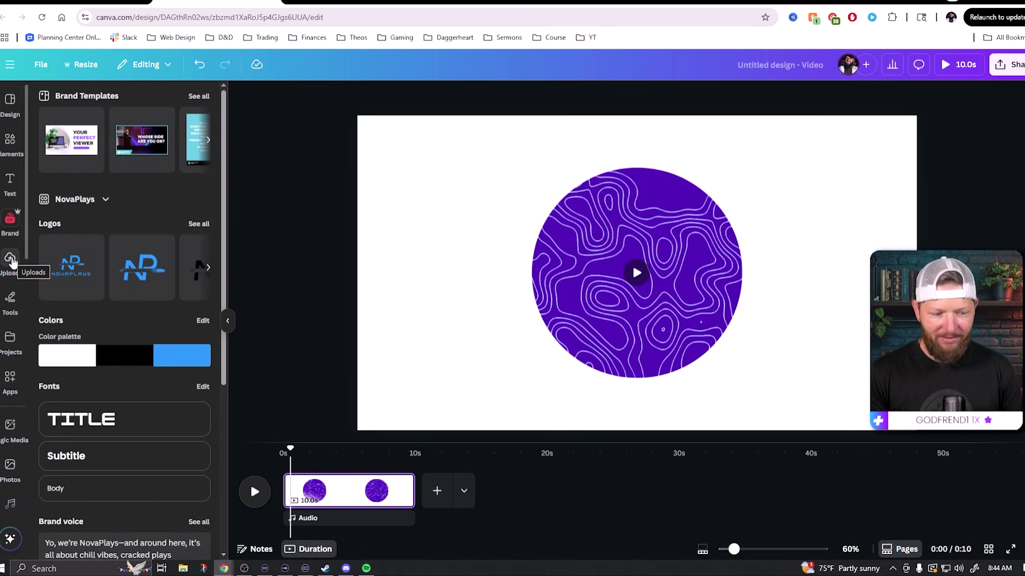
{"action": "left_click", "coordinate": [11, 261]}
Search uploads for 'drheals' and place the white plus logo, resized, inside the circle.
{"action": "left_click", "coordinate": [141, 104]}
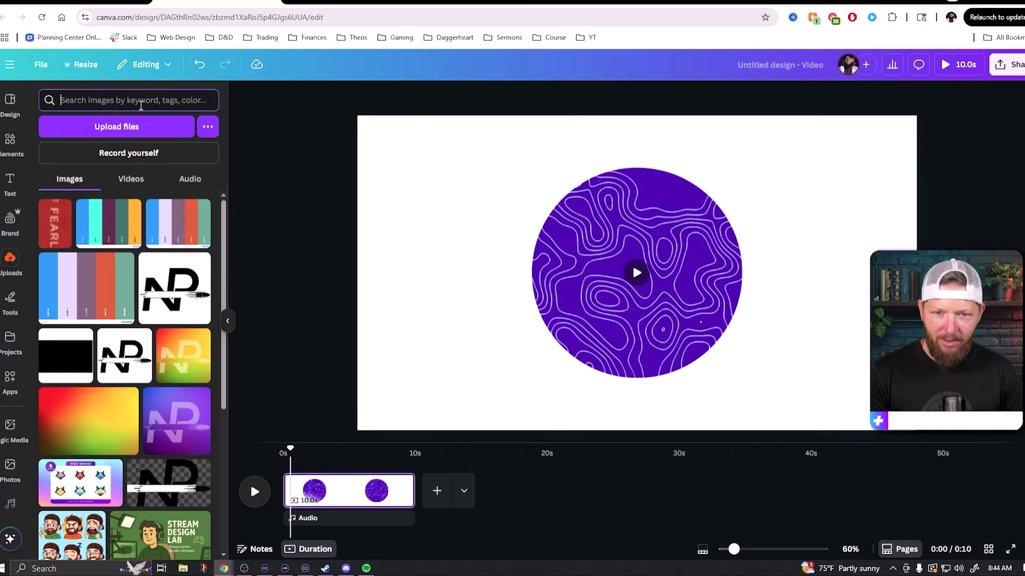
{"action": "type", "text": "drheals"}
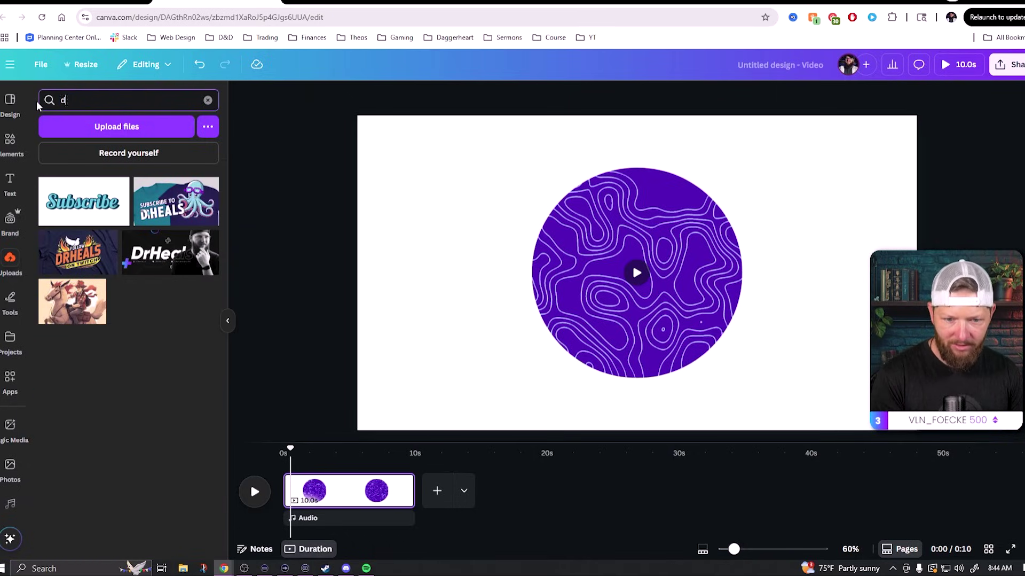
{"action": "left_click_drag", "start_coordinate": [71, 347], "coordinate": [451, 211]}
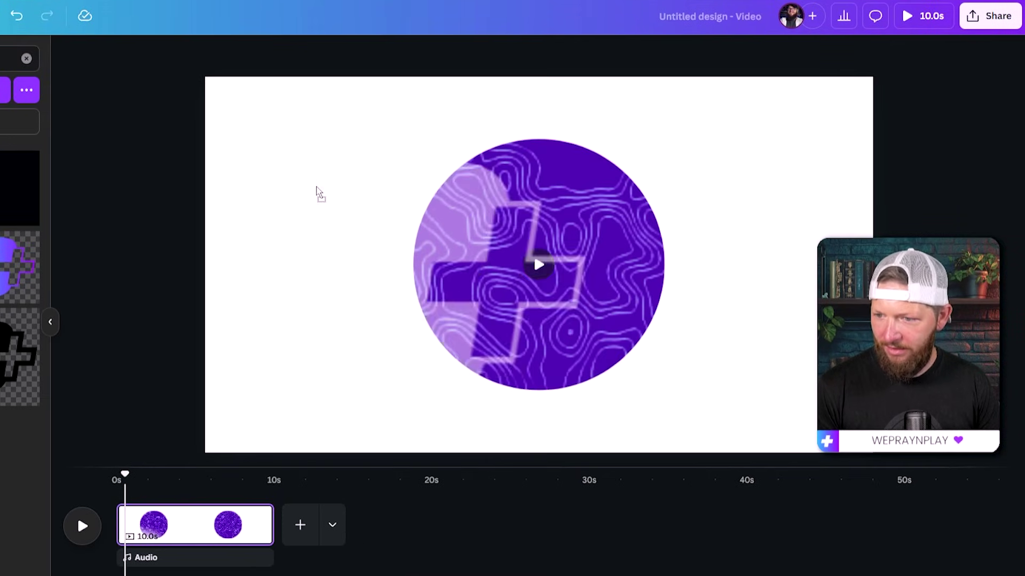
{"action": "left_click_drag", "start_coordinate": [318, 193], "coordinate": [293, 206]}
{"action": "left_click_drag", "start_coordinate": [234, 457], "coordinate": [532, 275]}
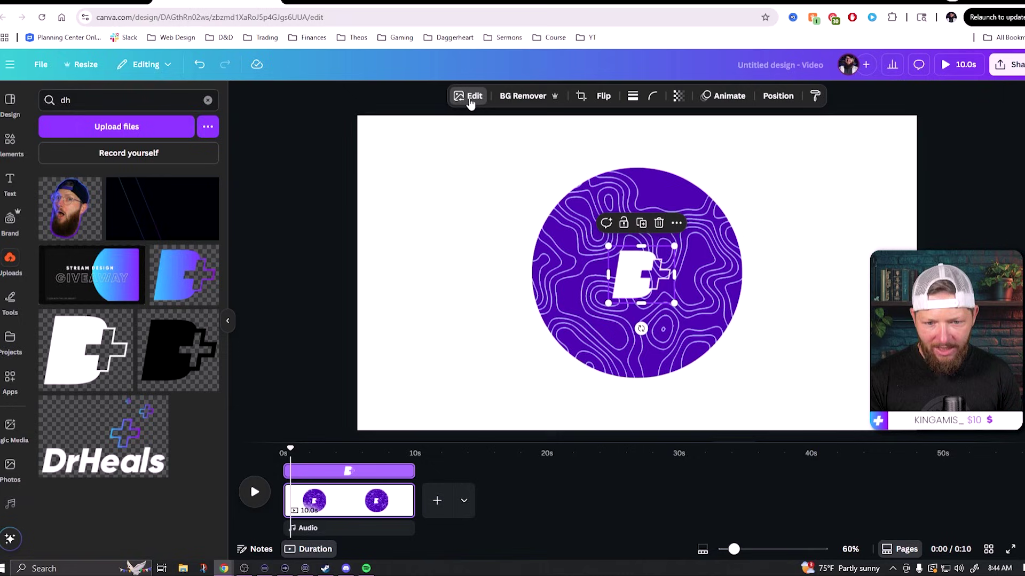
Give the logo a Drop shadow and enlarge it to about 260 px wide.
{"action": "left_click", "coordinate": [471, 100]}
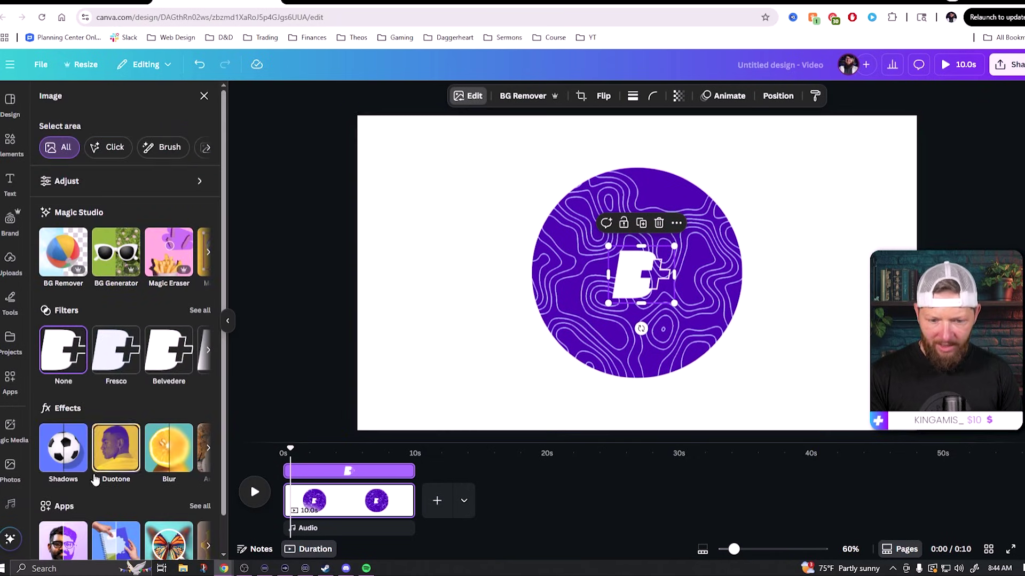
{"action": "left_click", "coordinate": [70, 443]}
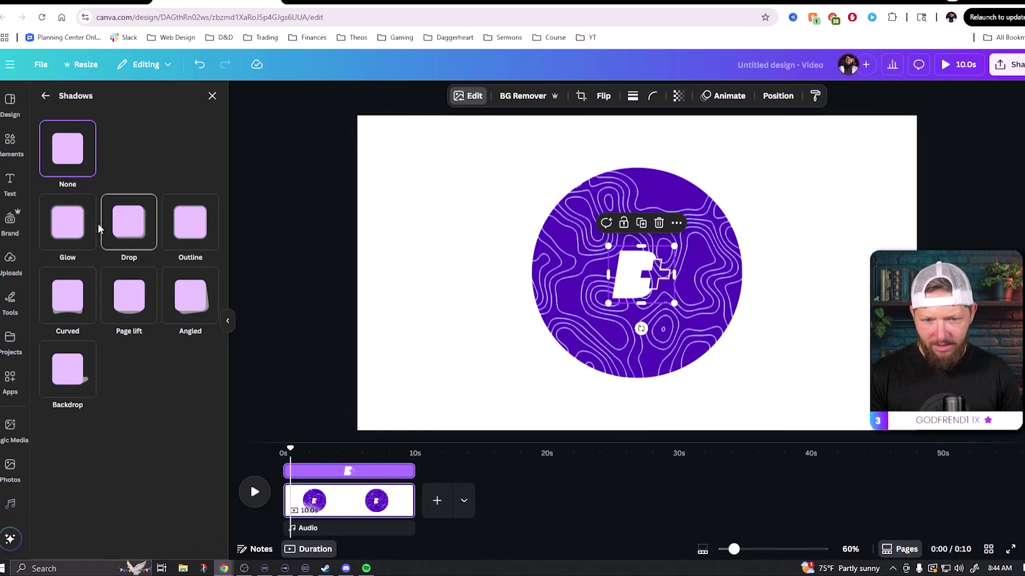
{"action": "left_click", "coordinate": [129, 223]}
{"action": "left_click_drag", "start_coordinate": [675, 303], "coordinate": [694, 317]}
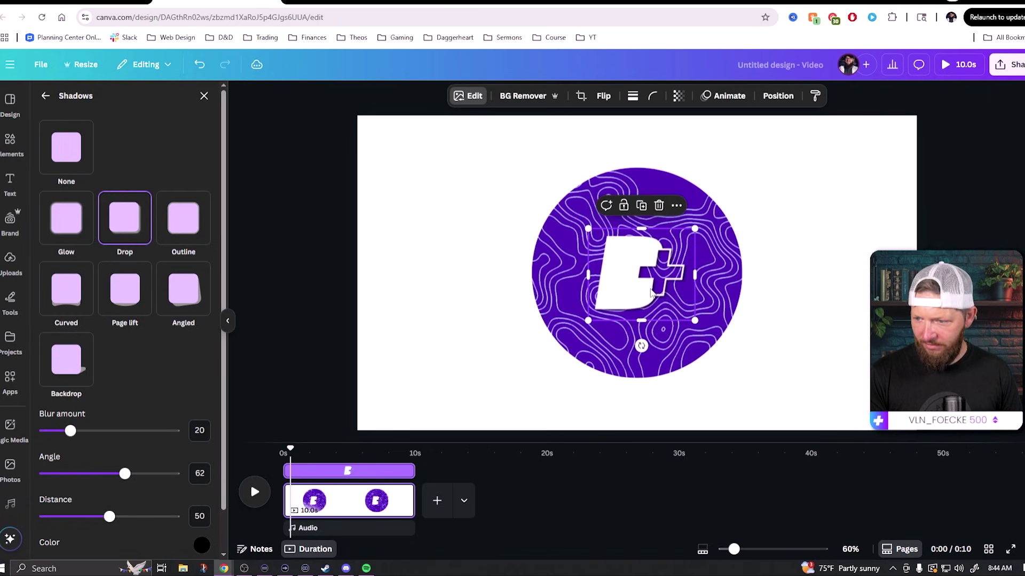
Centre the logo within the circle, nudging it slightly right.
{"action": "left_click", "coordinate": [607, 313], "text": "shift"}
{"action": "left_click", "coordinate": [707, 96]}
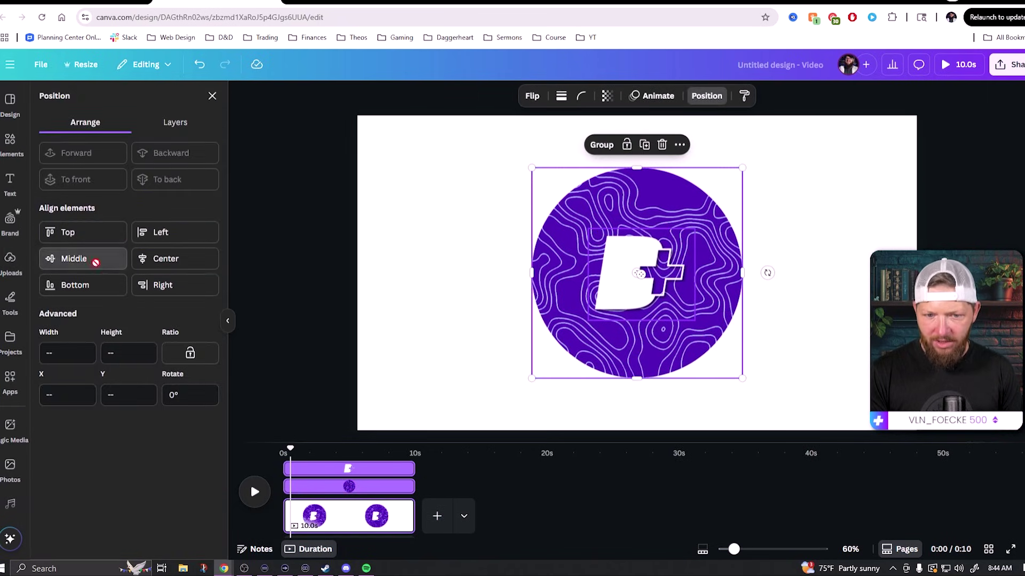
{"action": "left_click", "coordinate": [167, 259]}
{"action": "left_click", "coordinate": [833, 310]}
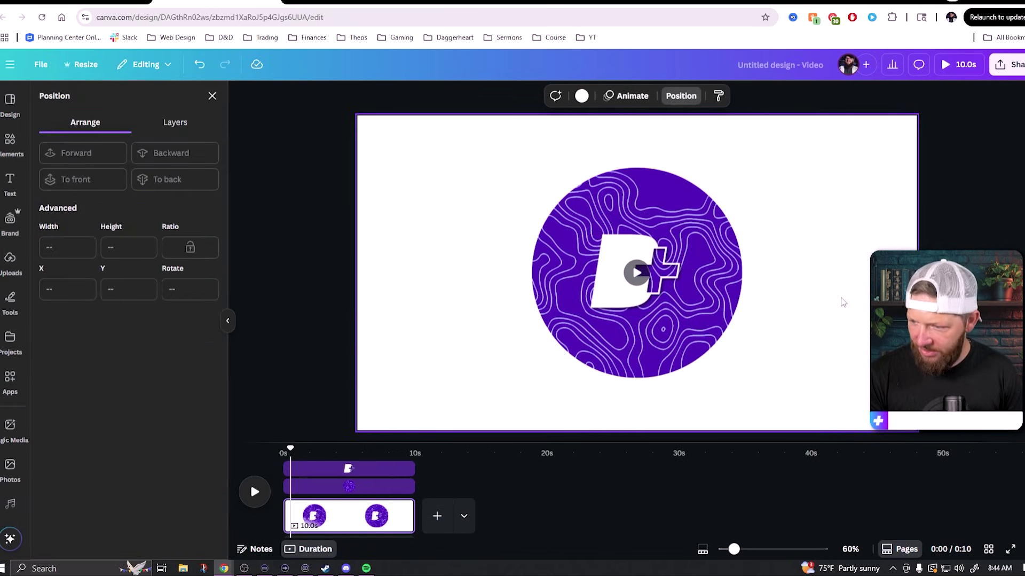
{"action": "left_click", "coordinate": [610, 298]}
{"action": "left_click_drag", "start_coordinate": [611, 294], "coordinate": [616, 293]}
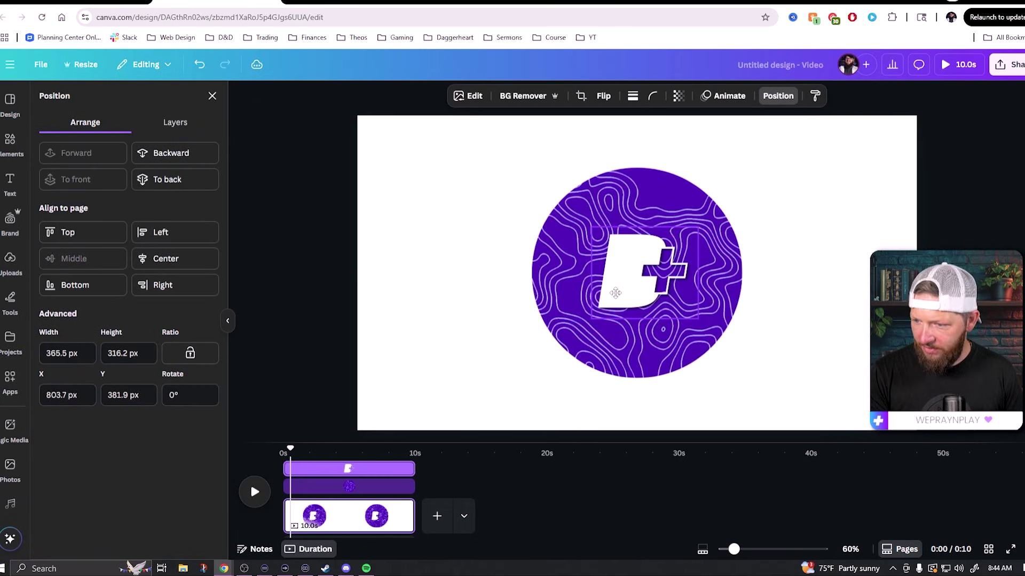
{"action": "left_click", "coordinate": [829, 308]}
Group the logo and circle with Ctrl+G and shrink the group to about 57 px.
{"action": "left_click_drag", "start_coordinate": [825, 169], "coordinate": [473, 372]}
{"action": "key", "text": "ctrl+g"}
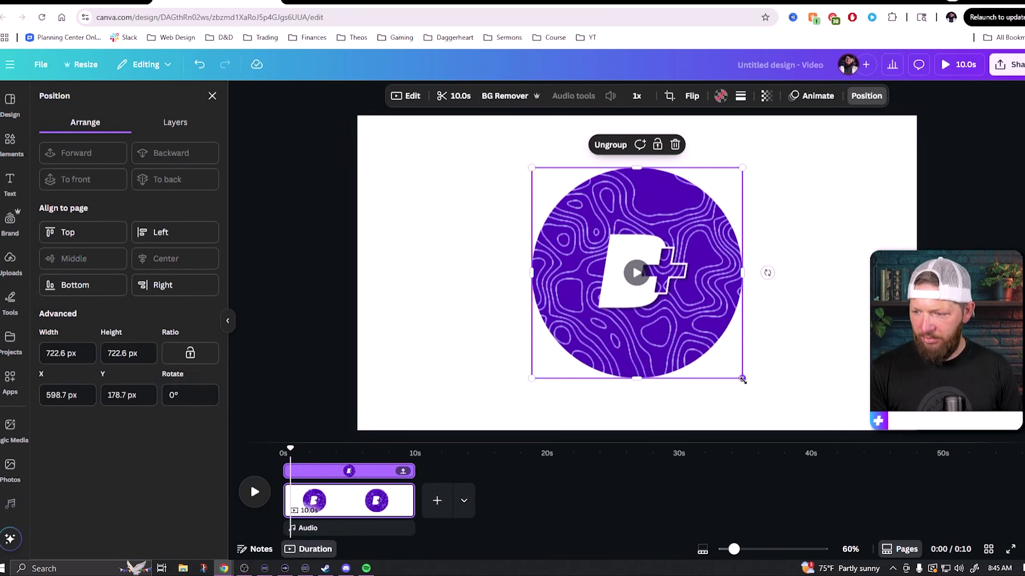
{"action": "left_click_drag", "start_coordinate": [743, 379], "coordinate": [634, 283]}
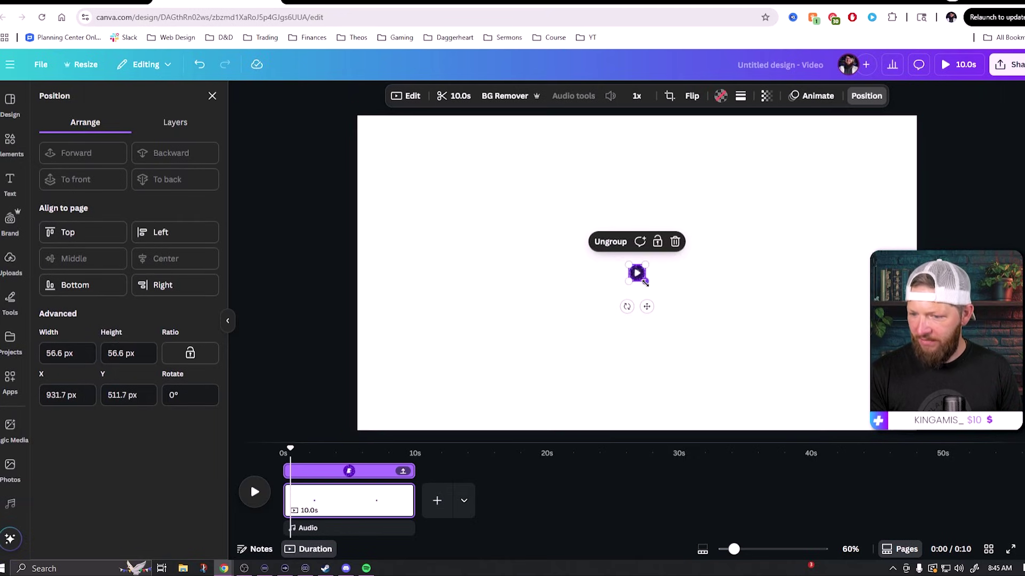
Trim the page clip to 0.5 seconds and zoom the timeline in on it.
{"action": "left_click", "coordinate": [355, 500]}
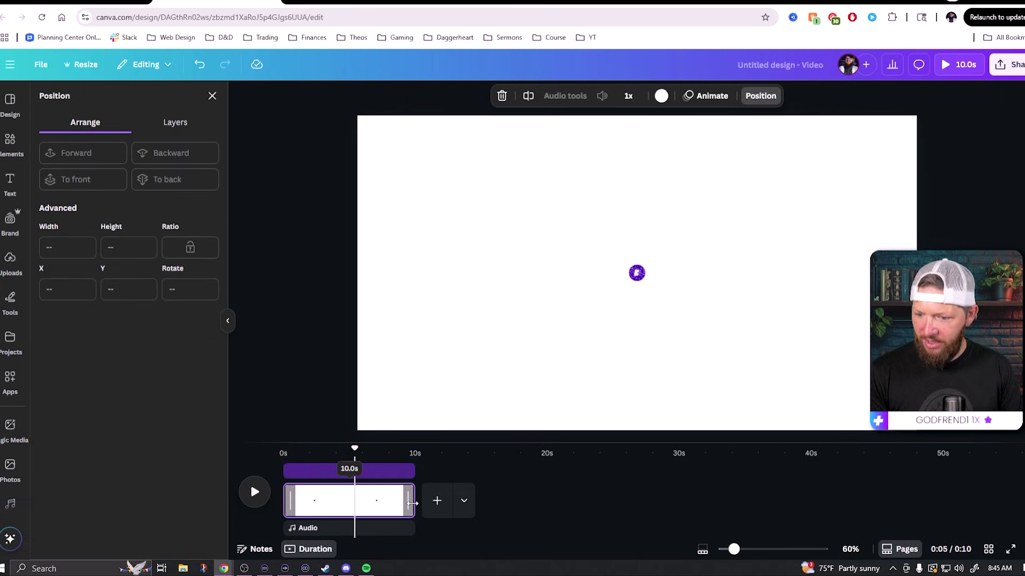
{"action": "left_click_drag", "start_coordinate": [416, 506], "coordinate": [288, 509]}
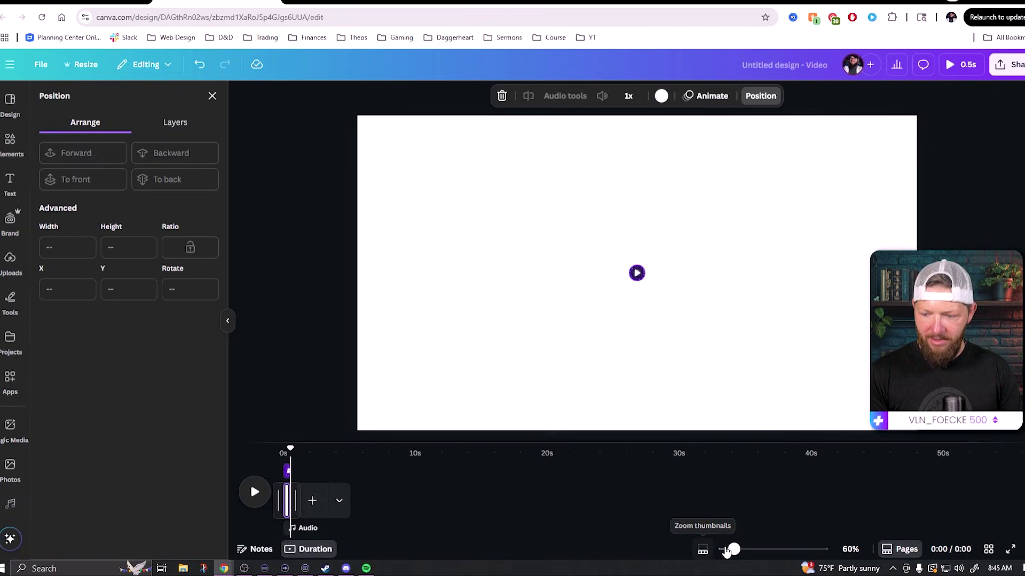
{"action": "left_click_drag", "start_coordinate": [727, 550], "coordinate": [843, 563]}
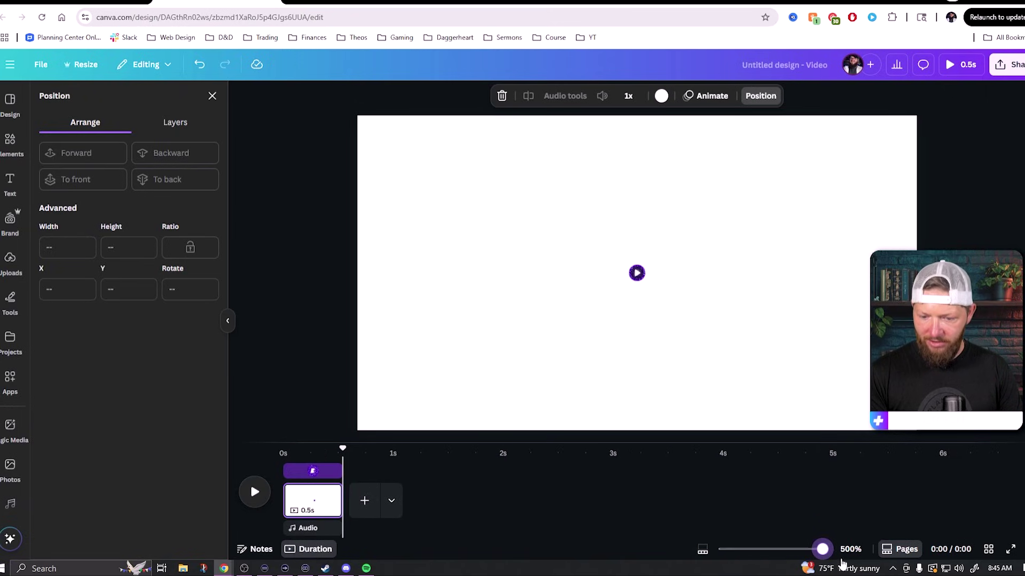
{"action": "left_click", "coordinate": [312, 499]}
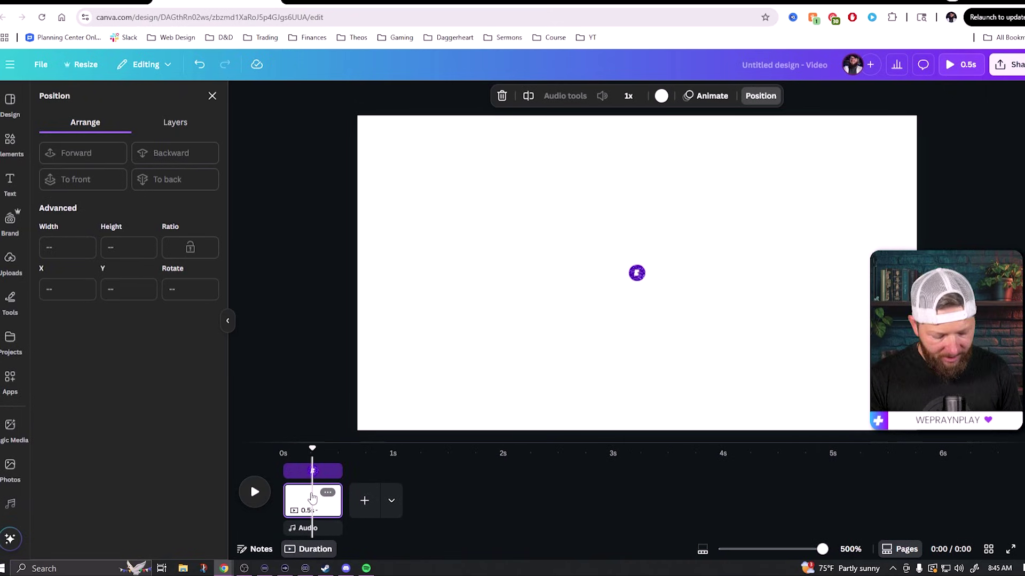
Duplicate the page and enlarge the logo circle on page 2 to 494.7 px.
{"action": "key", "text": "ctrl+d"}
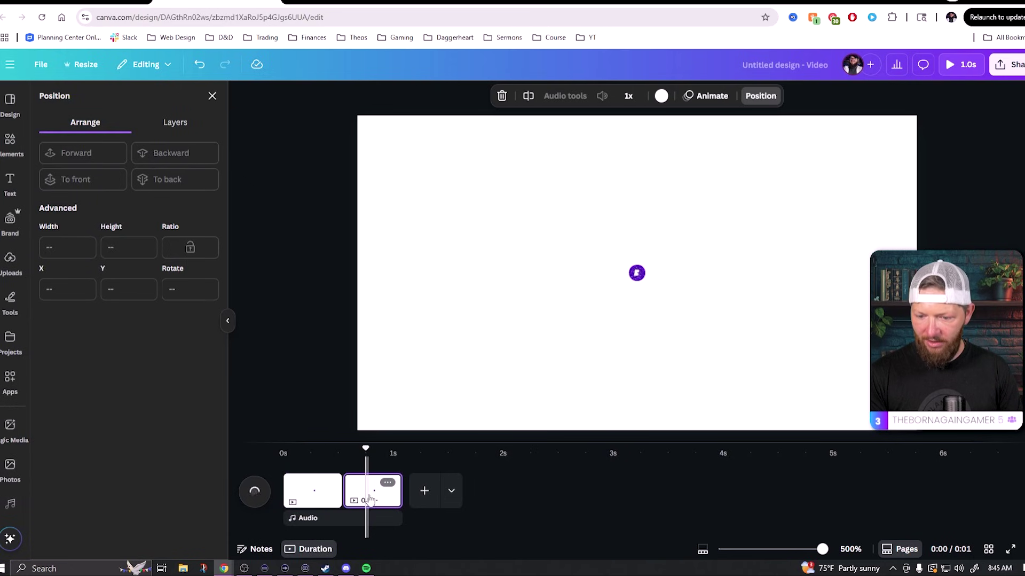
{"action": "left_click", "coordinate": [637, 274]}
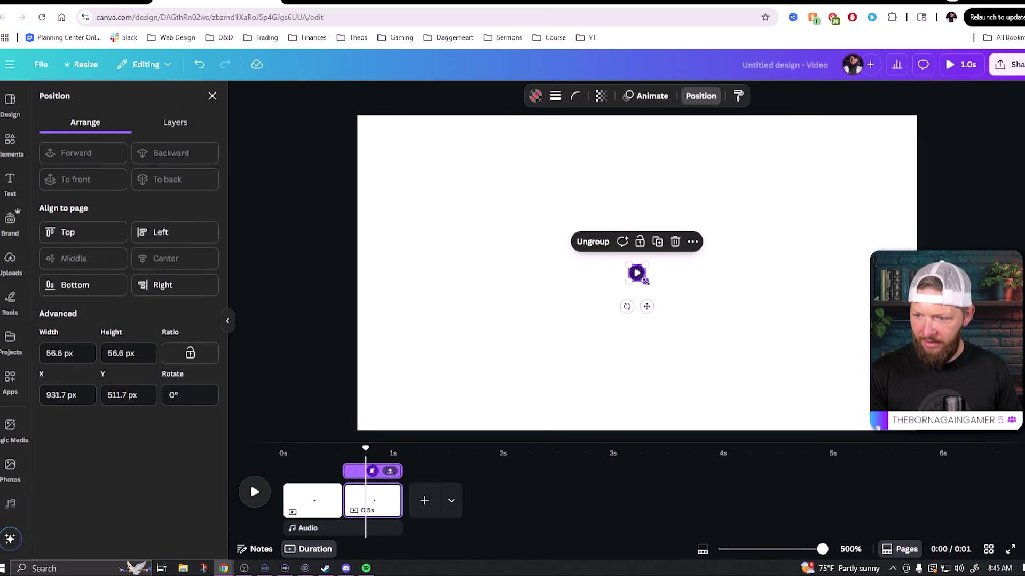
{"action": "left_click_drag", "start_coordinate": [645, 281], "coordinate": [711, 345]}
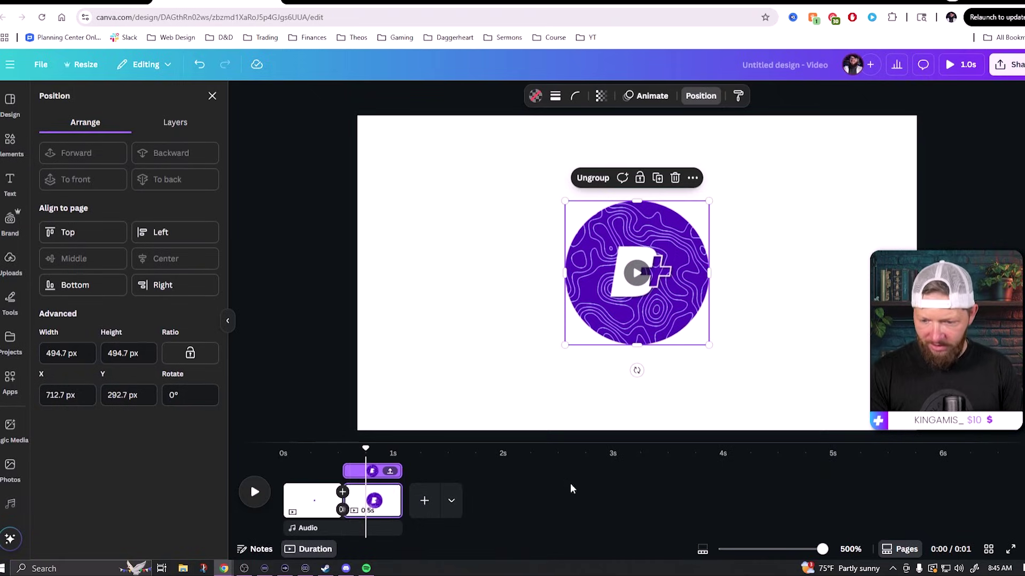
Add a Match & Move transition between the two pages and rewind the preview.
{"action": "left_click", "coordinate": [327, 494]}
{"action": "left_click", "coordinate": [342, 500]}
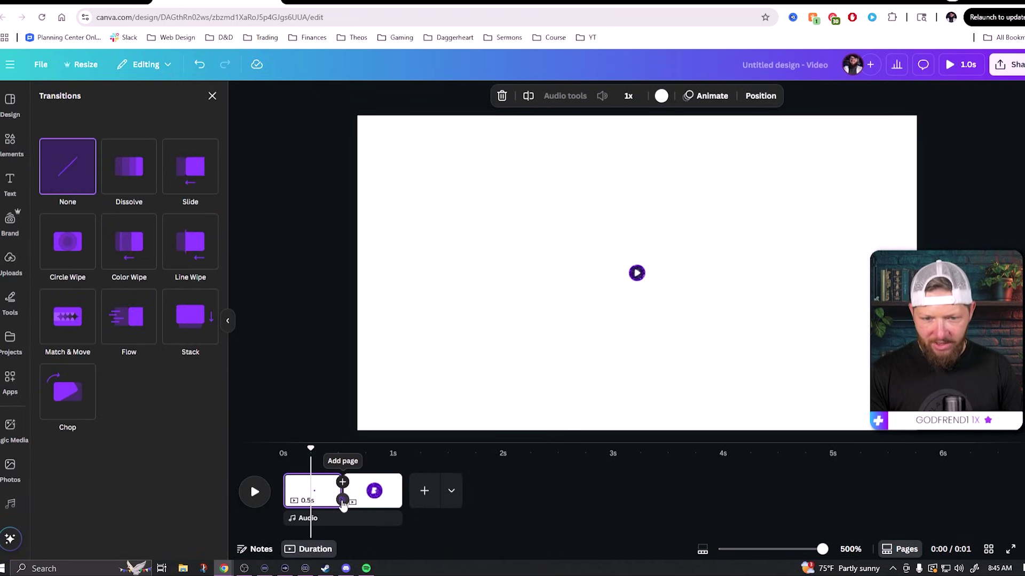
{"action": "left_click", "coordinate": [62, 316]}
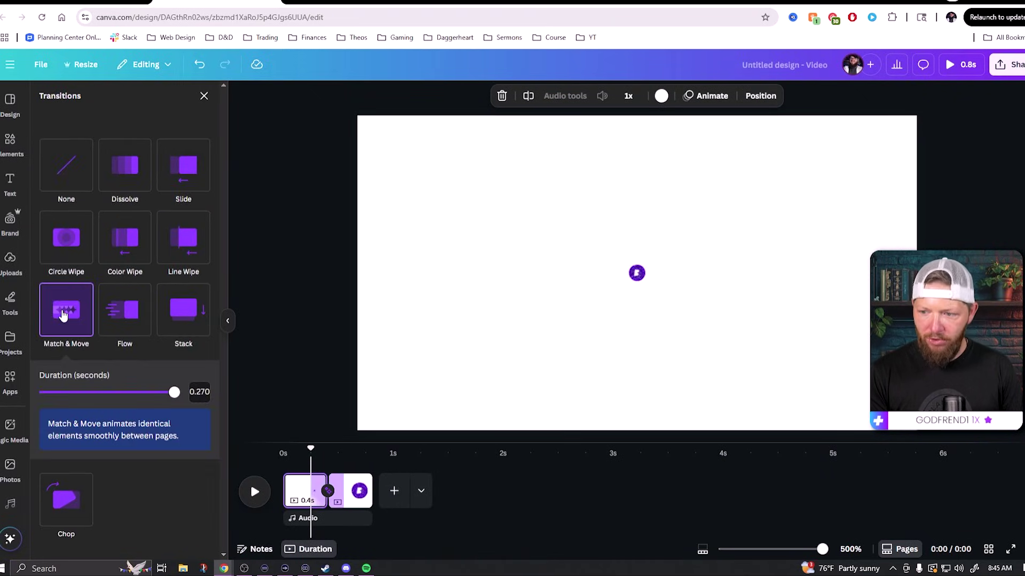
{"action": "left_click_drag", "start_coordinate": [311, 451], "coordinate": [273, 455]}
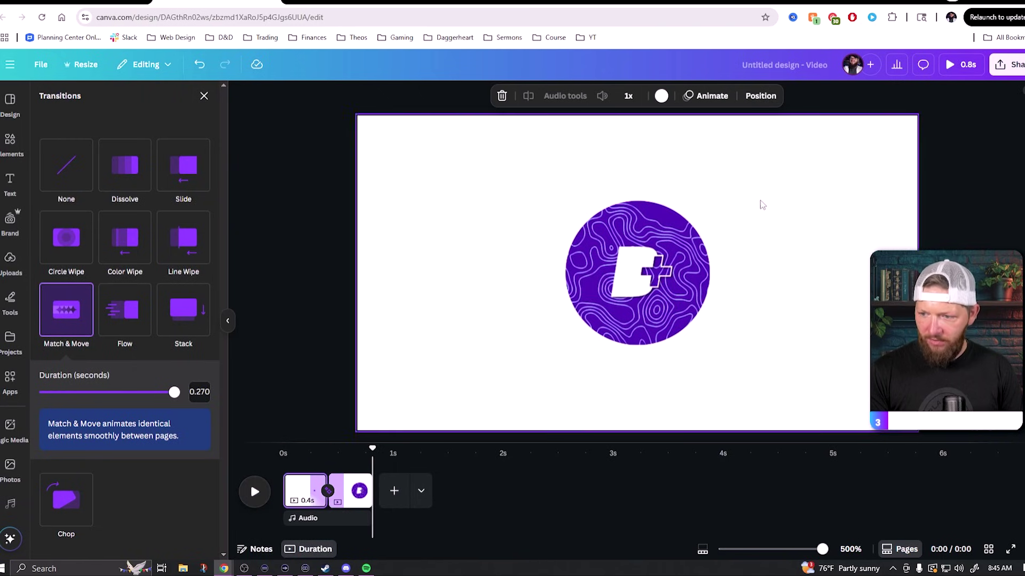
Scale the second page's logo group up until it fills the whole canvas.
{"action": "left_click", "coordinate": [657, 330]}
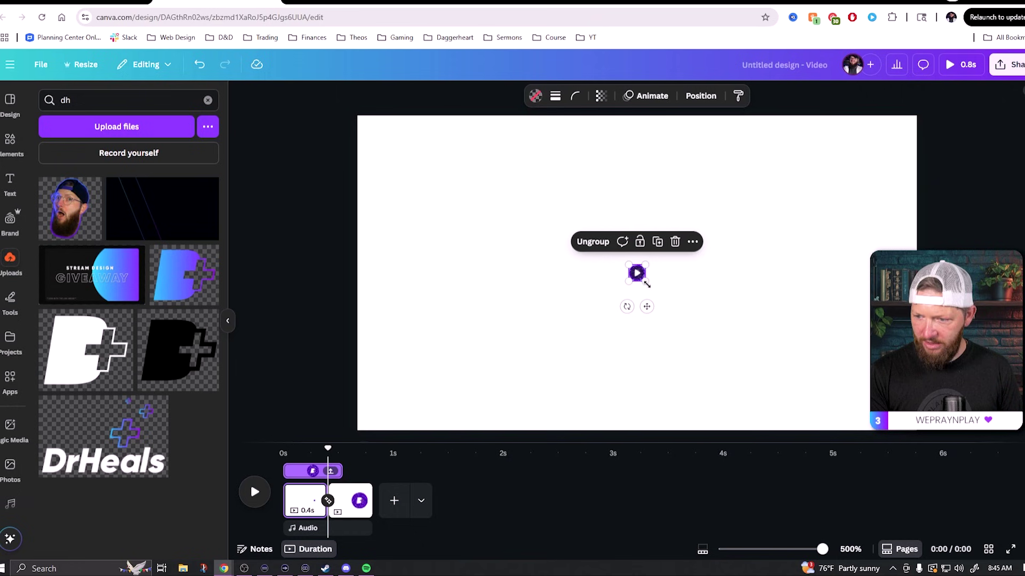
{"action": "left_click", "coordinate": [550, 393]}
{"action": "left_click", "coordinate": [689, 325]}
{"action": "left_click_drag", "start_coordinate": [709, 345], "coordinate": [986, 572]}
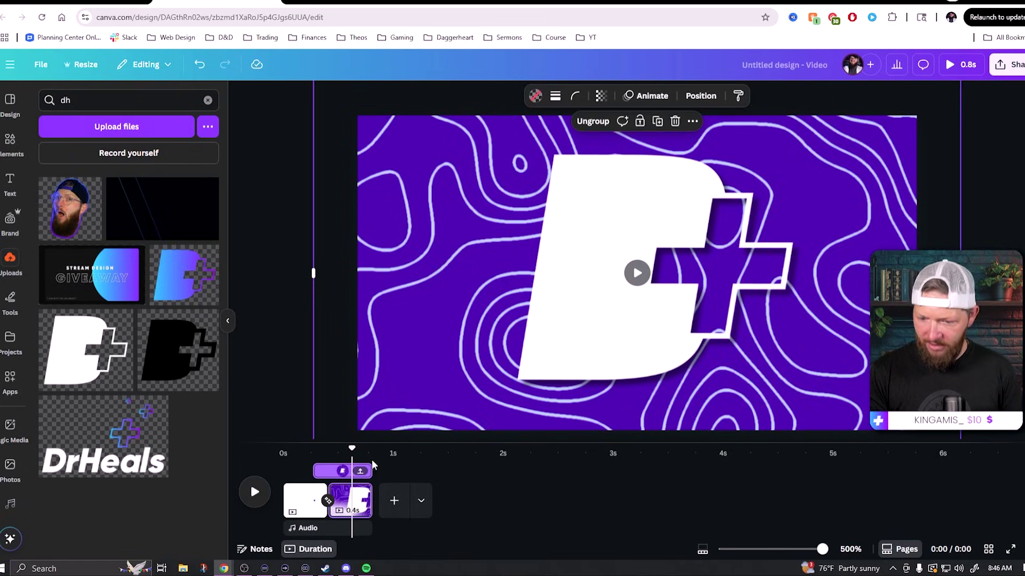
Lengthen the first and second pages and set the Match & Move transition to 0.35 s.
{"action": "left_click", "coordinate": [255, 492]}
{"action": "left_click", "coordinate": [353, 492]}
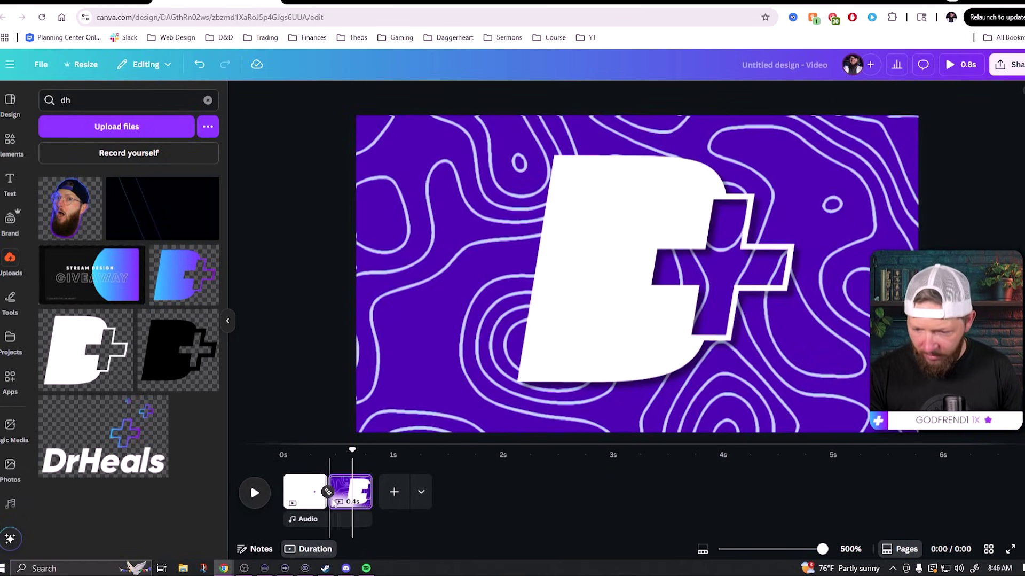
{"action": "left_click_drag", "start_coordinate": [368, 496], "coordinate": [400, 495]}
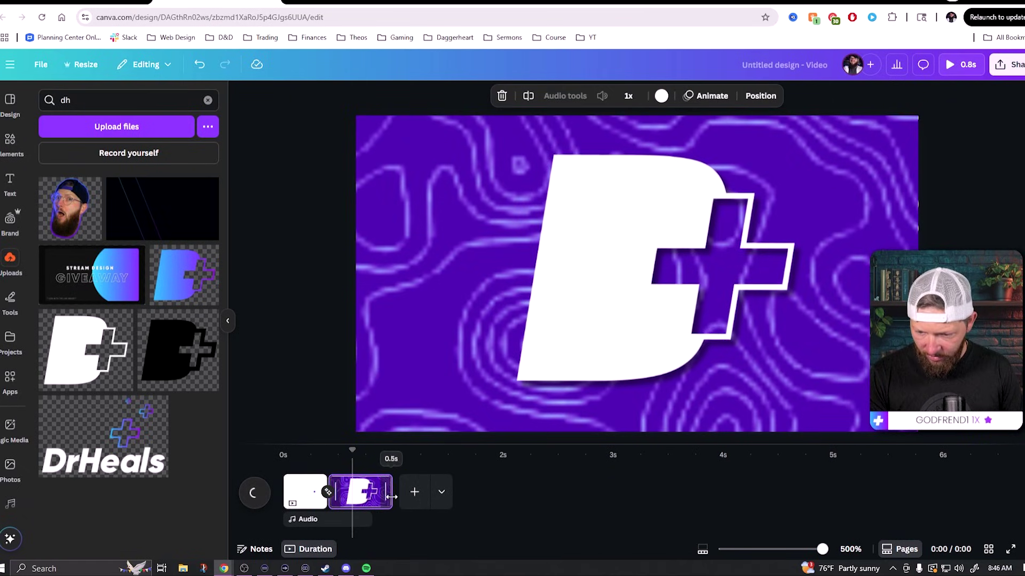
{"action": "left_click", "coordinate": [328, 501]}
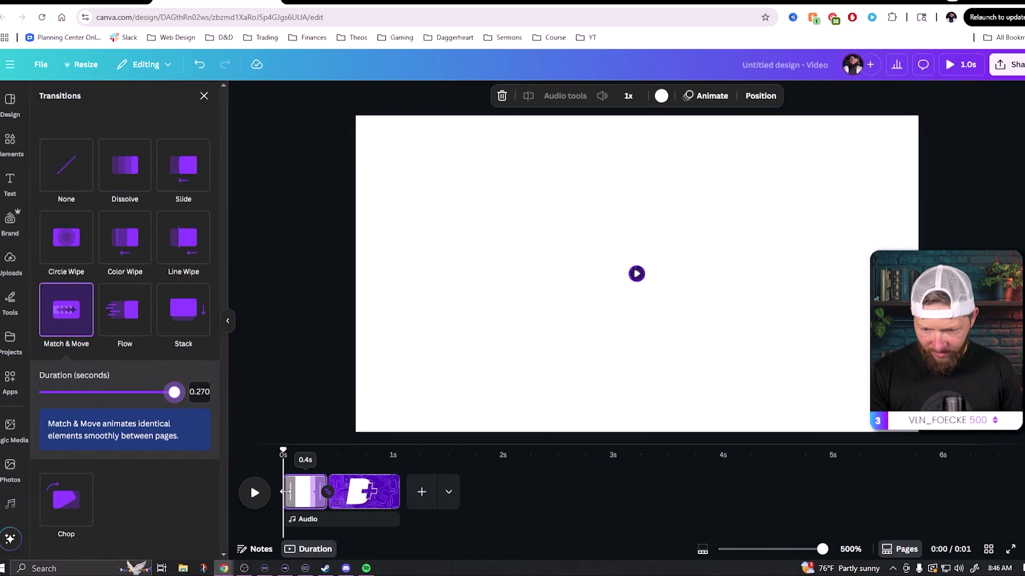
{"action": "mouse_move", "coordinate": [286, 491]}
{"action": "left_mouse_down"}
{"action": "mouse_move", "coordinate": [267, 491]}
{"action": "mouse_move", "coordinate": [277, 495]}
{"action": "left_mouse_up"}
{"action": "left_click_drag", "start_coordinate": [148, 392], "coordinate": [166, 394]}
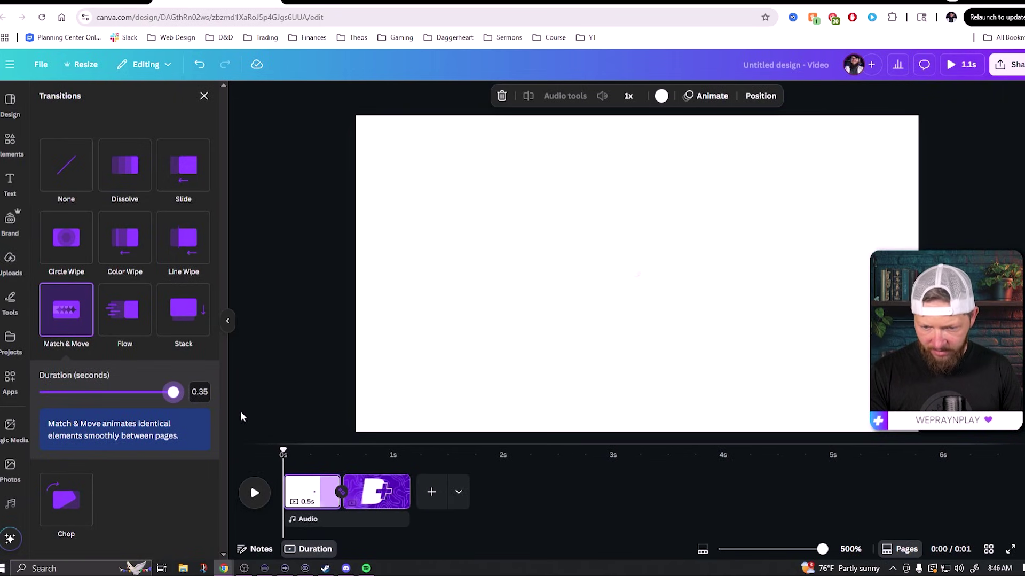
{"action": "left_click", "coordinate": [255, 491]}
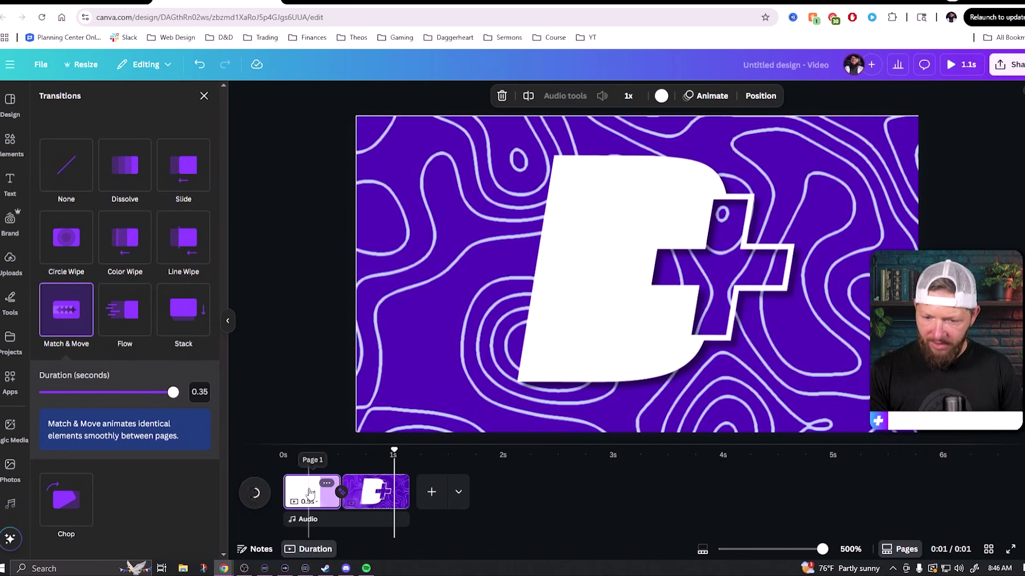
Duplicate the first white page, move it after the logo page, and apply Match & Move between them.
{"action": "left_click", "coordinate": [310, 492]}
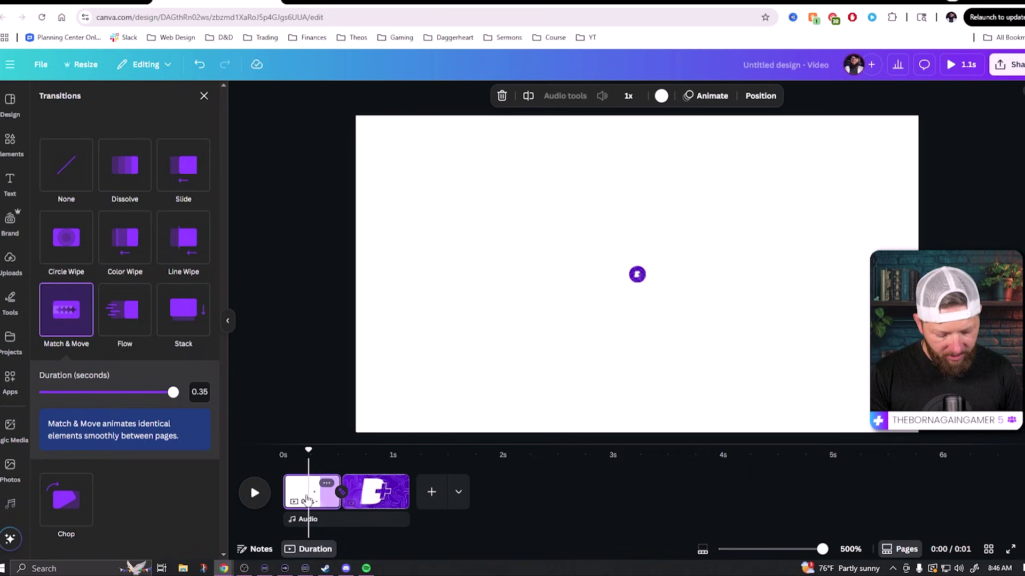
{"action": "left_click", "coordinate": [299, 500]}
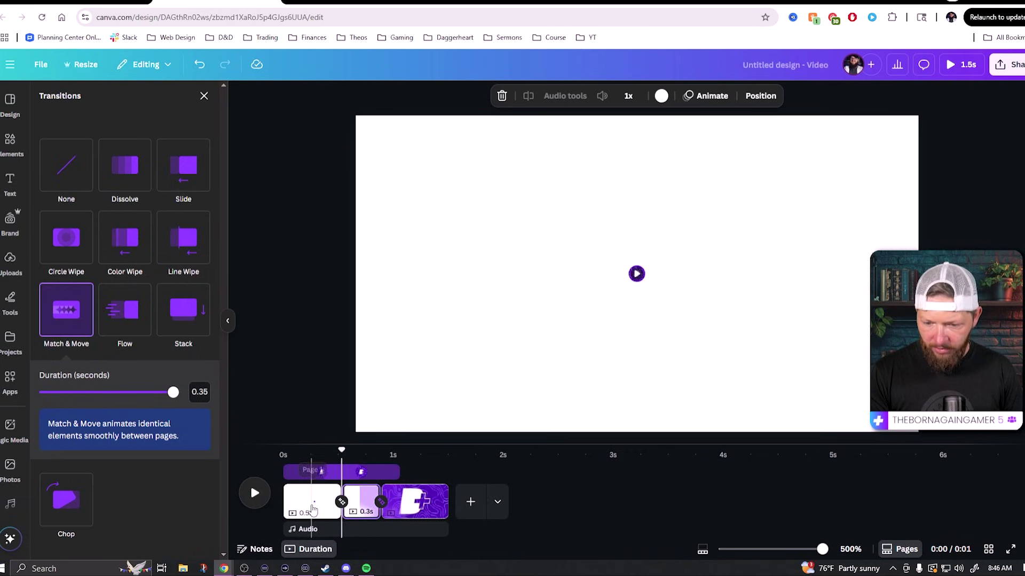
{"action": "left_click", "coordinate": [380, 511]}
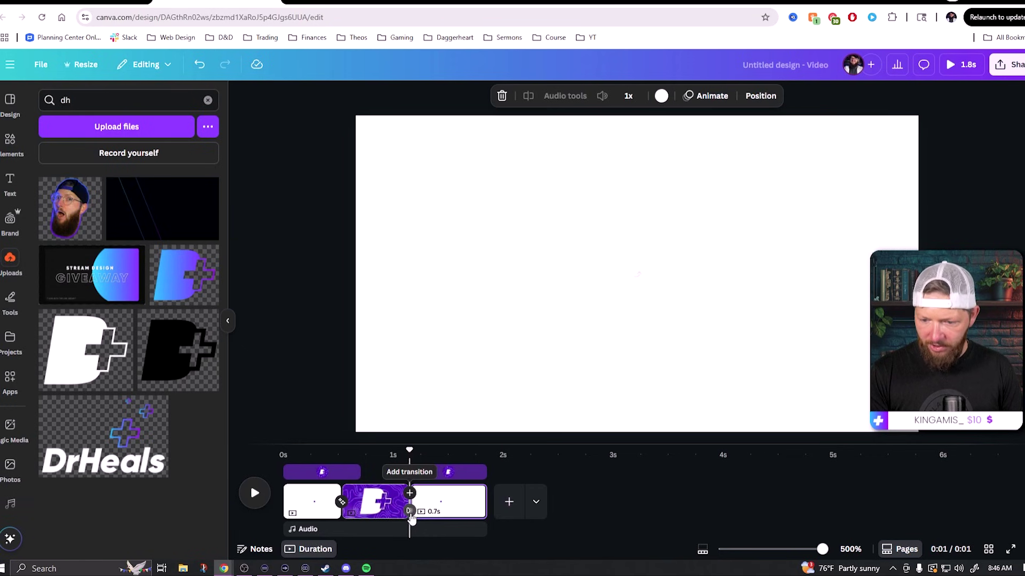
{"action": "left_click", "coordinate": [409, 511]}
{"action": "left_click", "coordinate": [69, 333]}
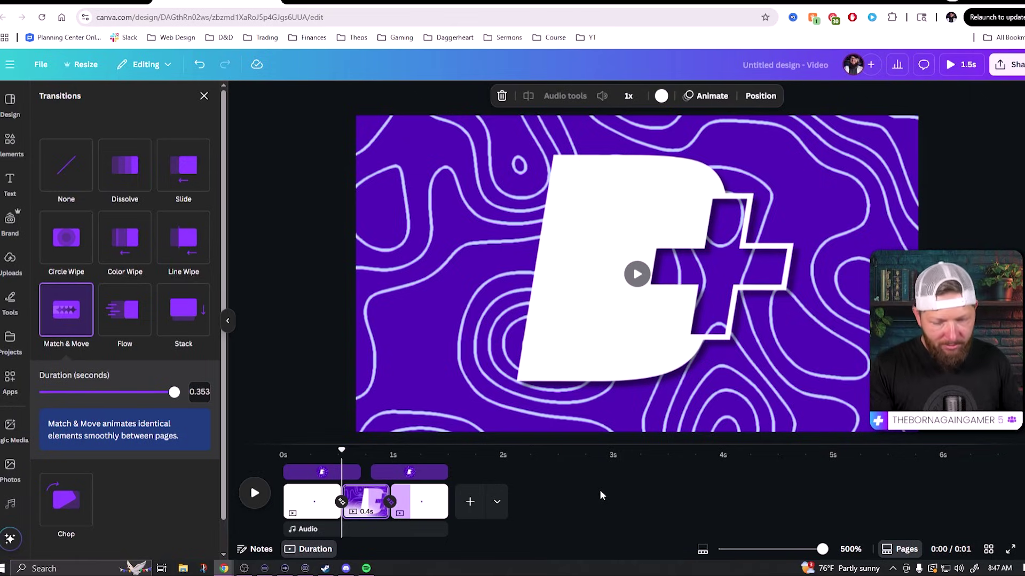
Shrink the first page's logo to a barely visible dot and replay the animation.
{"action": "left_click", "coordinate": [313, 501]}
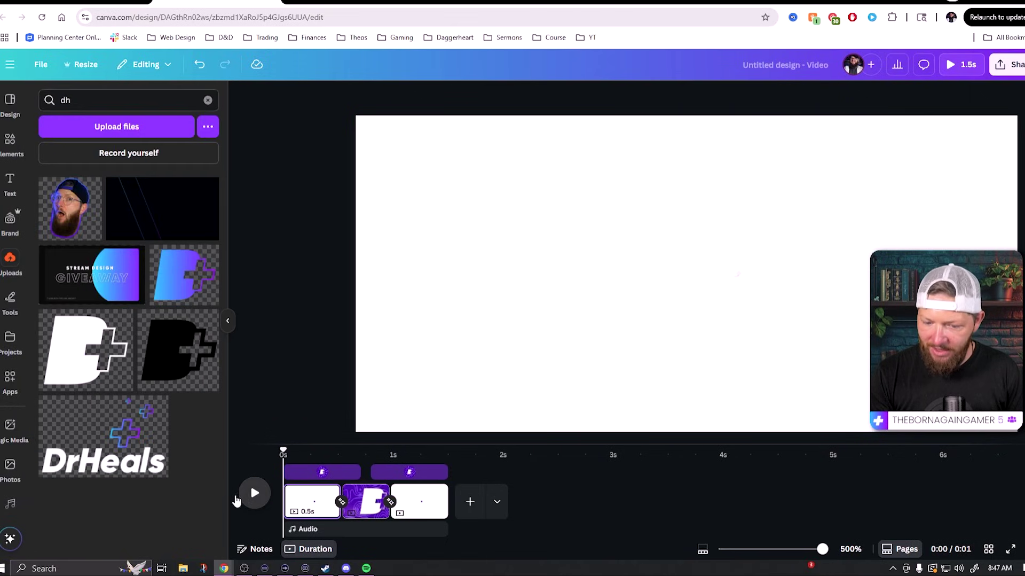
{"action": "left_click", "coordinate": [254, 494]}
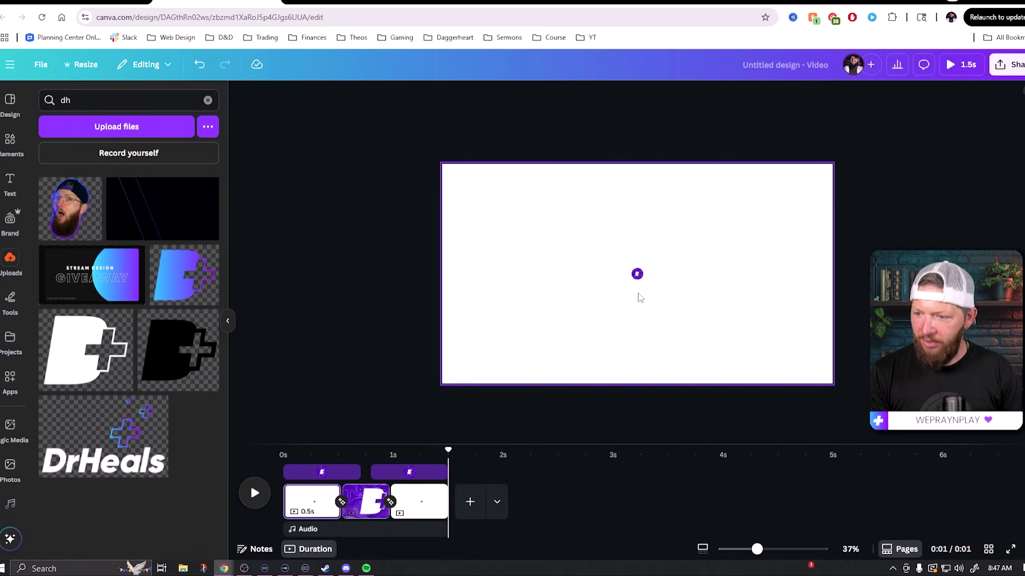
{"action": "left_click", "coordinate": [624, 299]}
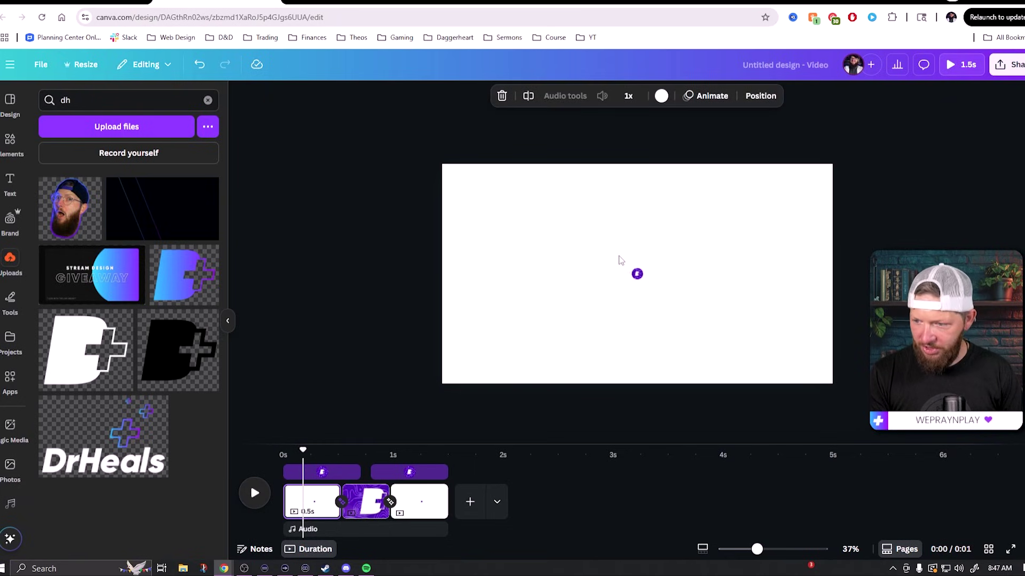
{"action": "left_click", "coordinate": [637, 274]}
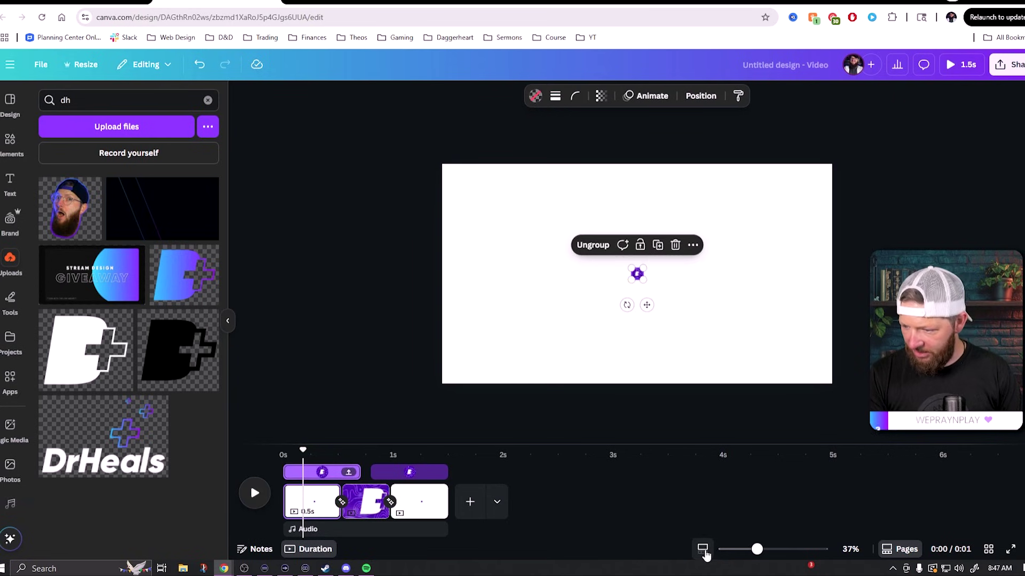
{"action": "left_click_drag", "start_coordinate": [757, 549], "coordinate": [824, 549]}
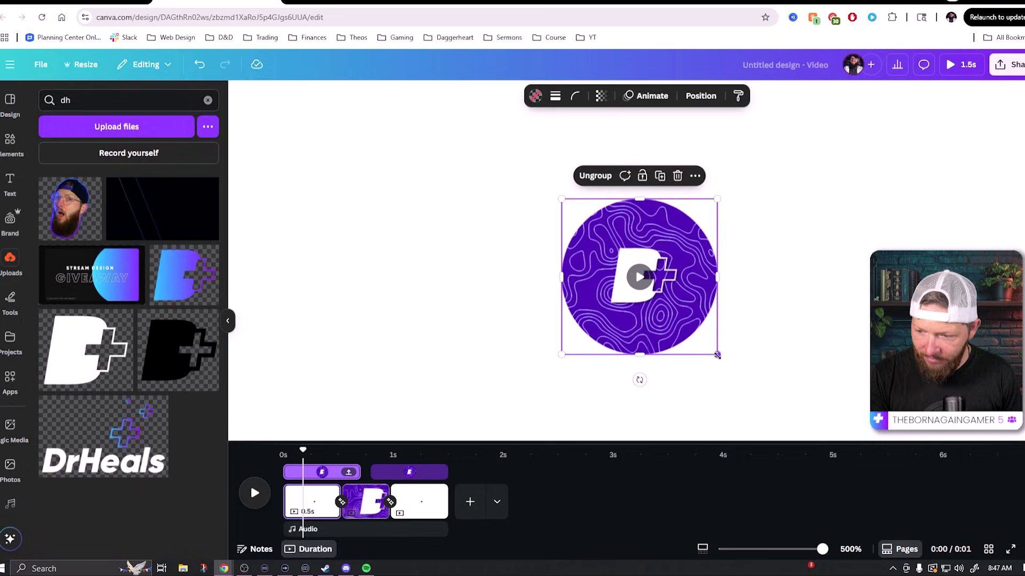
{"action": "left_click_drag", "start_coordinate": [717, 355], "coordinate": [651, 288]}
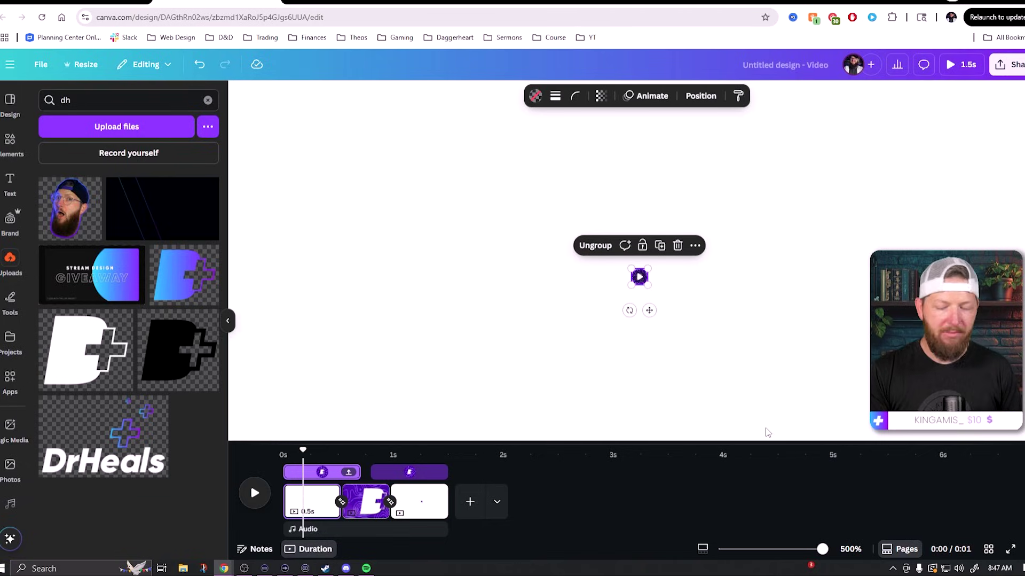
{"action": "left_click_drag", "start_coordinate": [823, 548], "coordinate": [754, 549]}
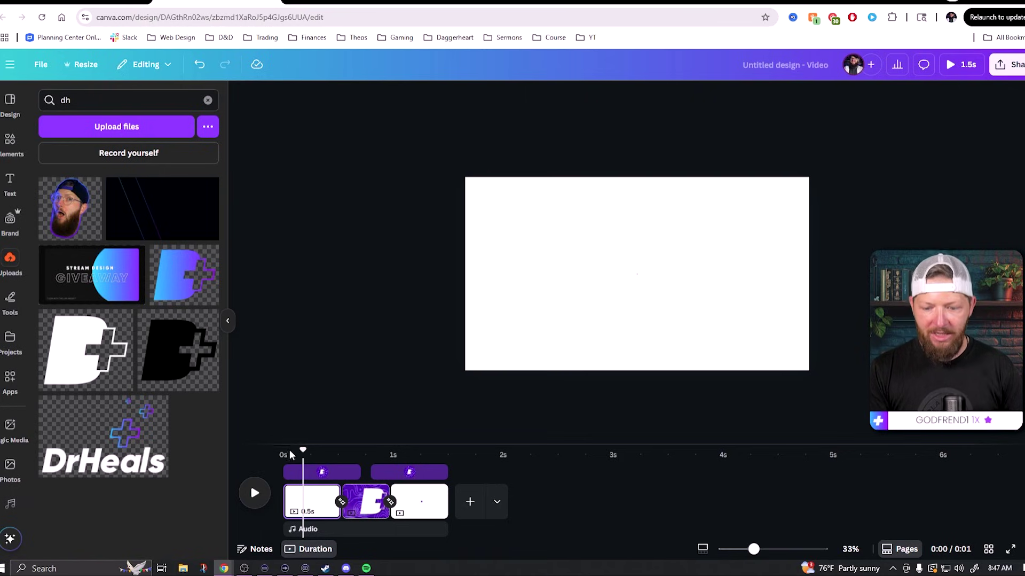
{"action": "left_click_drag", "start_coordinate": [303, 451], "coordinate": [282, 450]}
{"action": "left_click", "coordinate": [254, 492]}
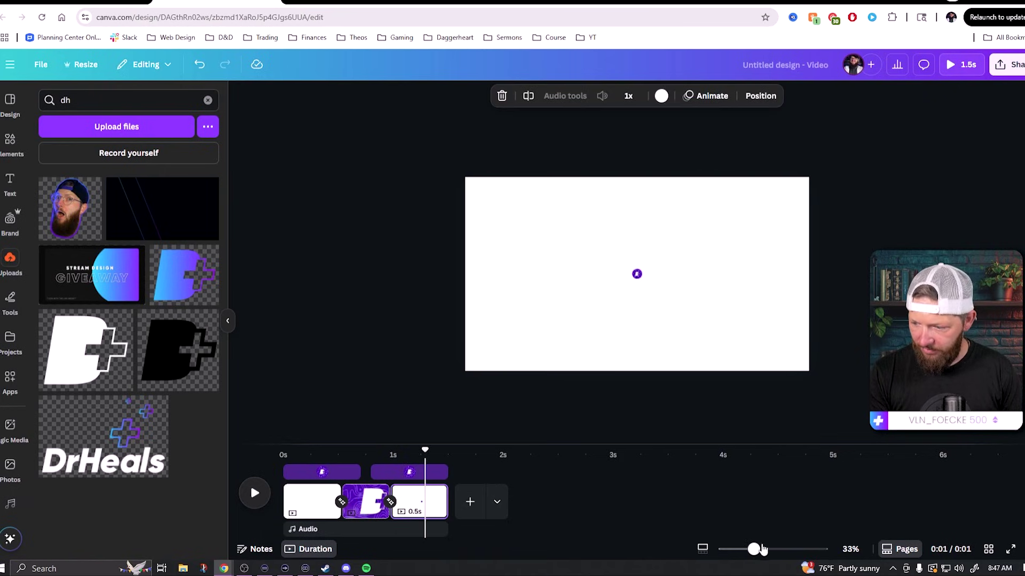
Shrink the last page's logo to a tiny centred dot and play the finished animation.
{"action": "left_click_drag", "start_coordinate": [763, 549], "coordinate": [822, 549]}
{"action": "left_click", "coordinate": [593, 326]}
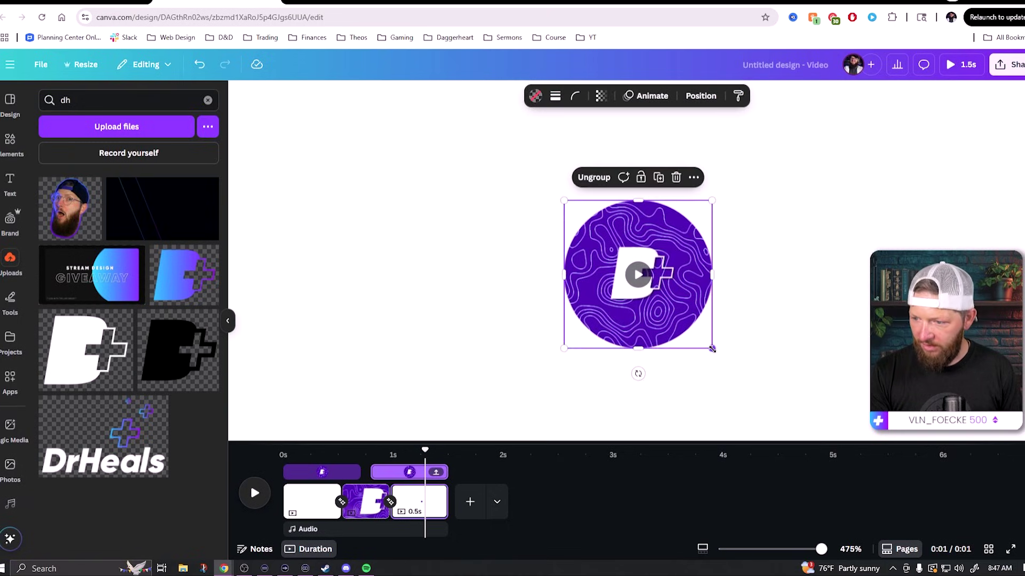
{"action": "left_click_drag", "start_coordinate": [713, 348], "coordinate": [602, 298]}
{"action": "left_click_drag", "start_coordinate": [823, 551], "coordinate": [759, 549]}
{"action": "left_click", "coordinate": [301, 450]}
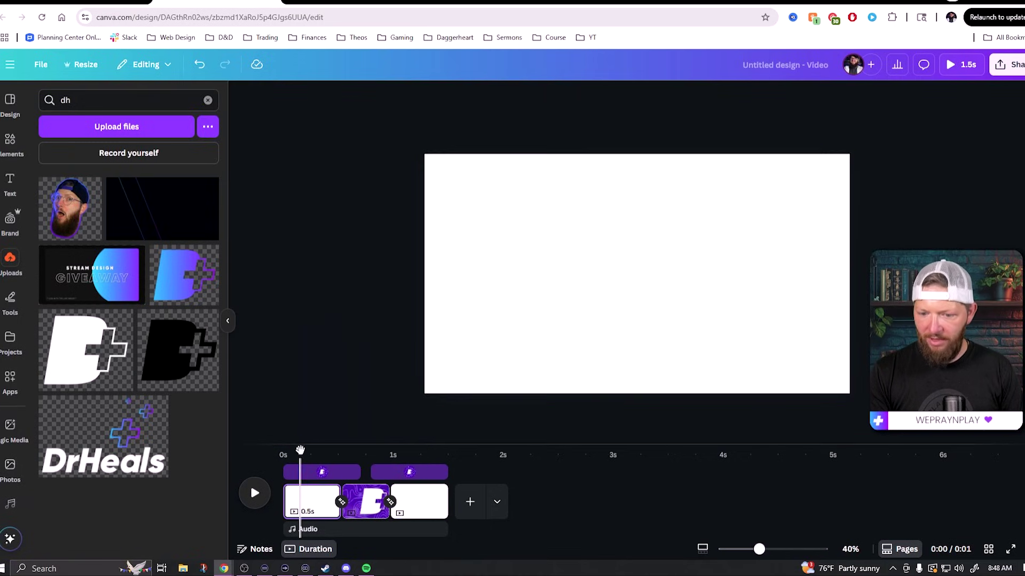
{"action": "left_click_drag", "start_coordinate": [299, 450], "coordinate": [270, 450]}
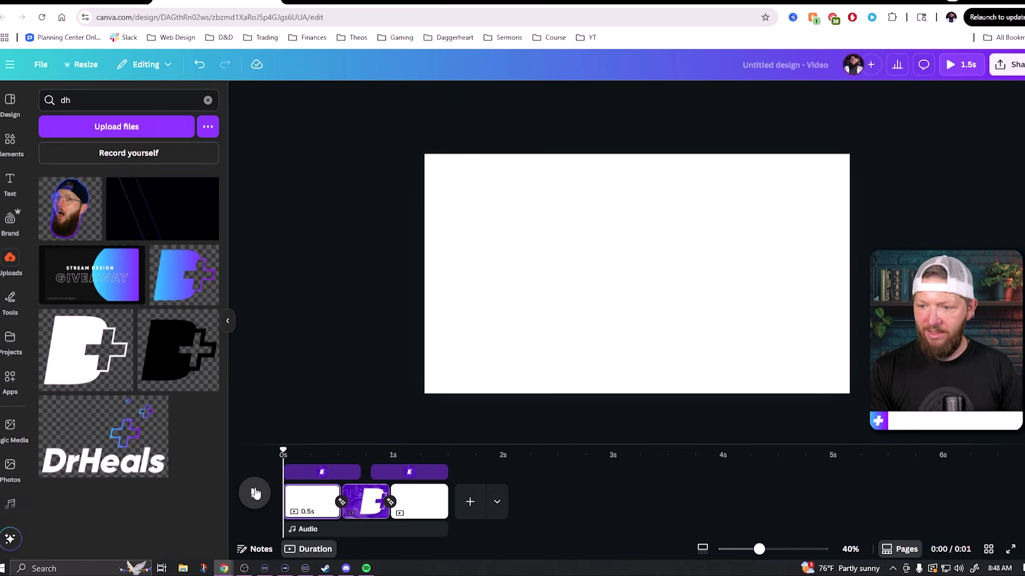
{"action": "left_click", "coordinate": [256, 492]}
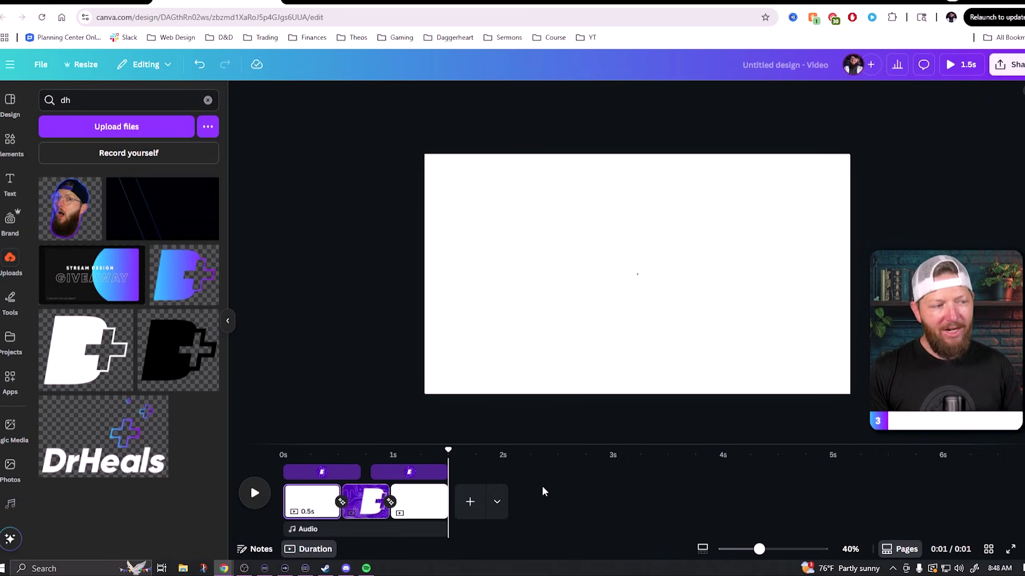
{"action": "left_click", "coordinate": [422, 451]}
{"action": "left_click", "coordinate": [473, 344]}
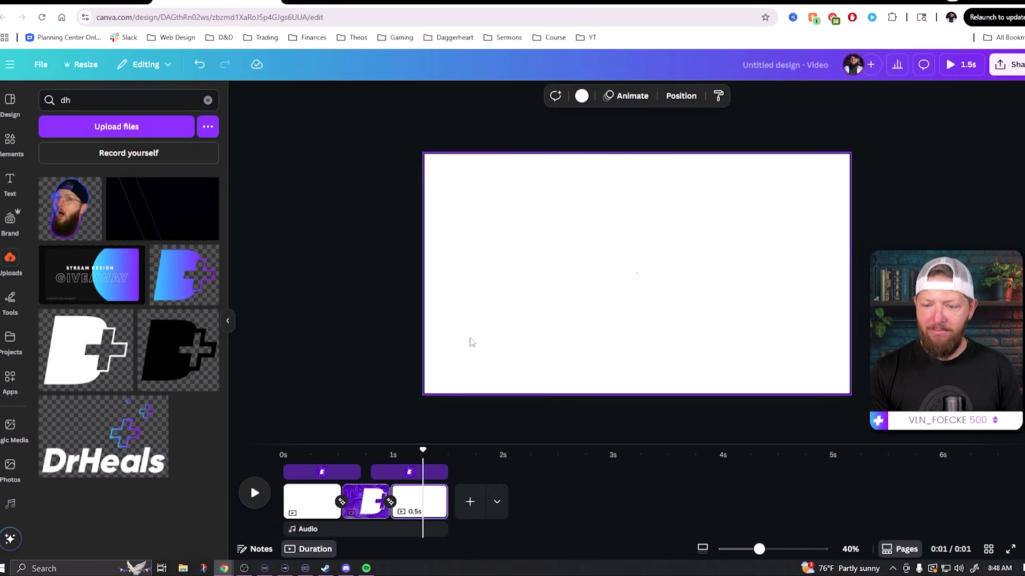
{"action": "left_click", "coordinate": [583, 95]}
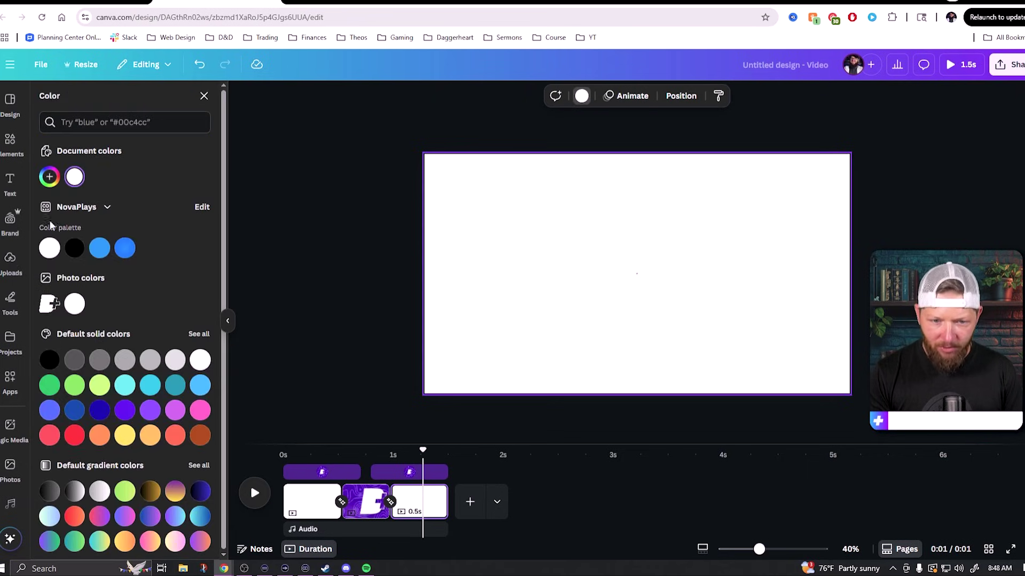
{"action": "left_click", "coordinate": [49, 176]}
{"action": "left_click", "coordinate": [93, 300]}
{"action": "left_click_drag", "start_coordinate": [195, 232], "coordinate": [224, 224]}
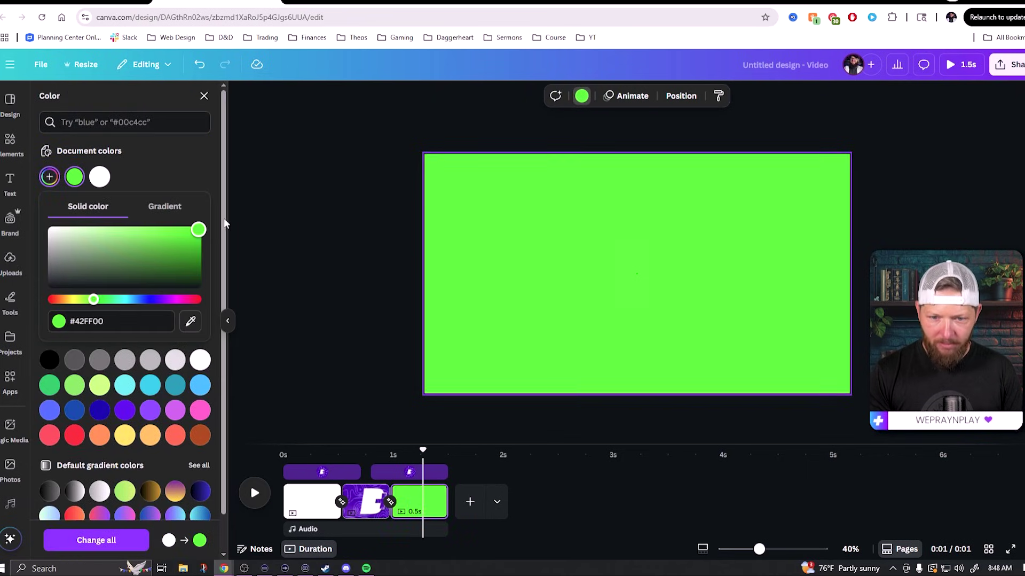
{"action": "left_click", "coordinate": [317, 268]}
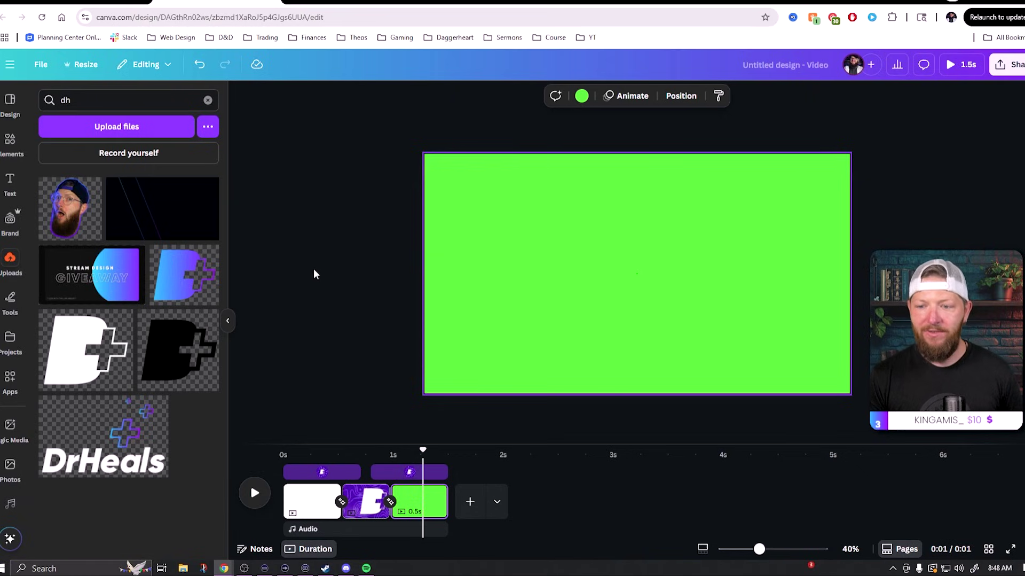
{"action": "key", "text": "ctrl+z"}
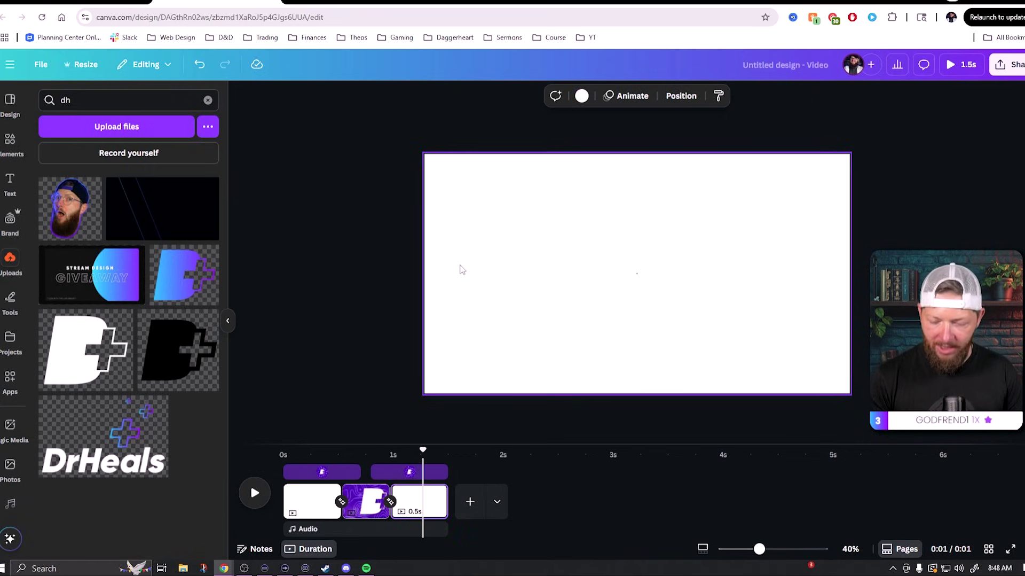
Download pages 1–3 as a 1920×1080 GIF with a transparent background.
{"action": "left_click_drag", "start_coordinate": [425, 451], "coordinate": [367, 450]}
{"action": "left_click", "coordinate": [1012, 64]}
{"action": "left_click", "coordinate": [847, 248]}
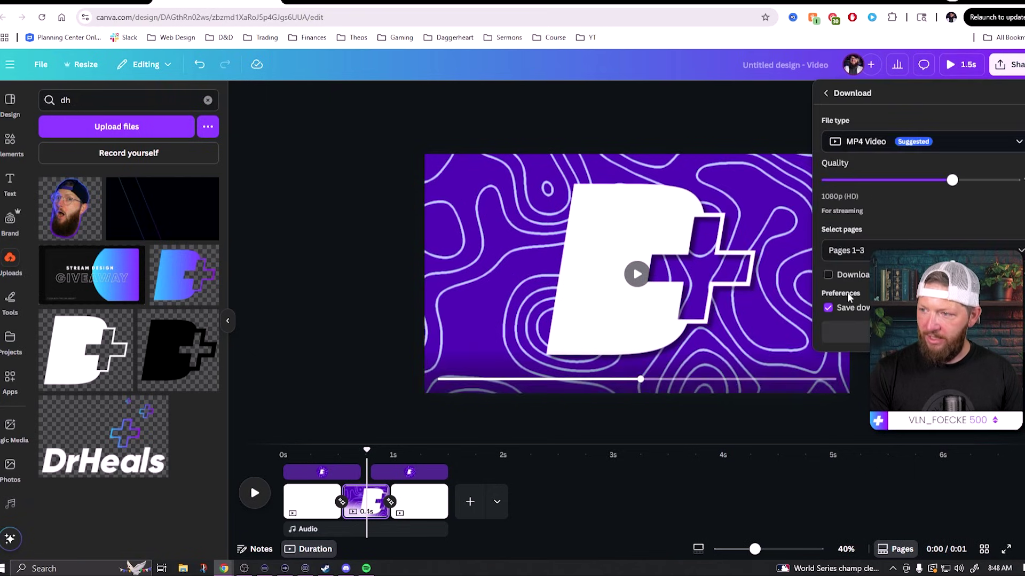
{"action": "left_click", "coordinate": [919, 141]}
{"action": "left_click", "coordinate": [866, 397]}
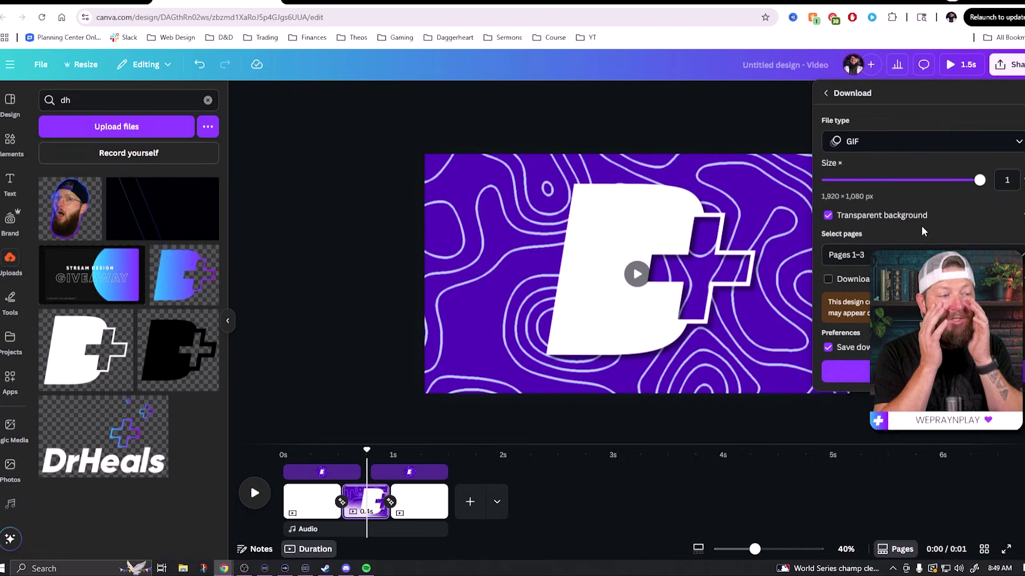
{"action": "key", "text": "super+Down"}
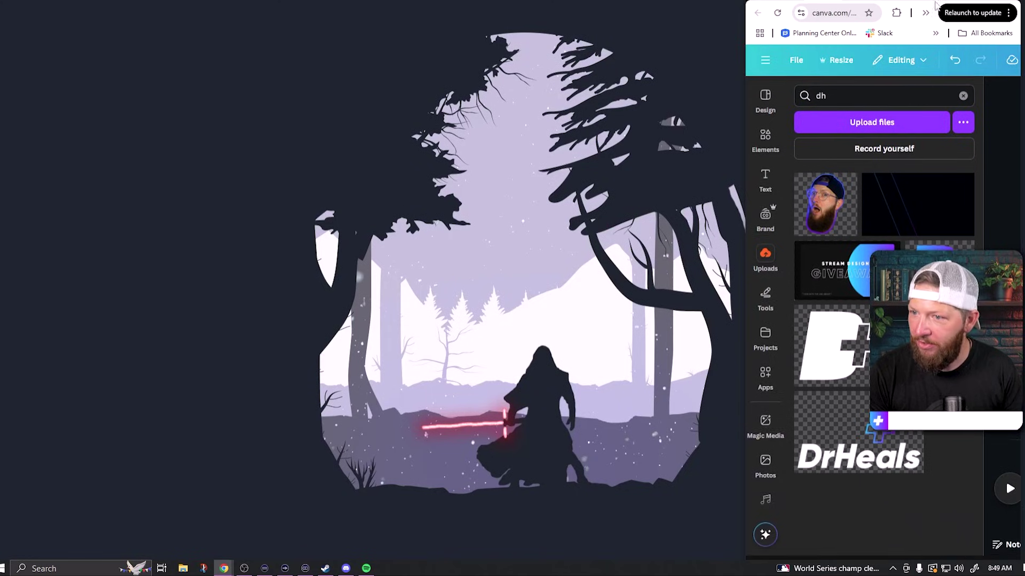
{"action": "left_click_drag", "start_coordinate": [908, 4], "coordinate": [166, 4]}
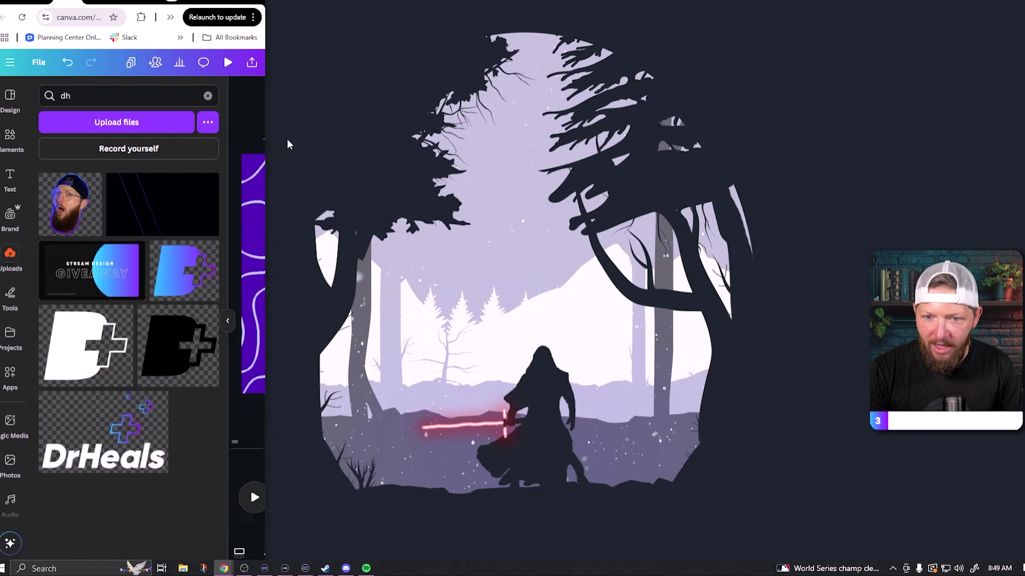
{"action": "left_click_drag", "start_coordinate": [267, 140], "coordinate": [867, 127]}
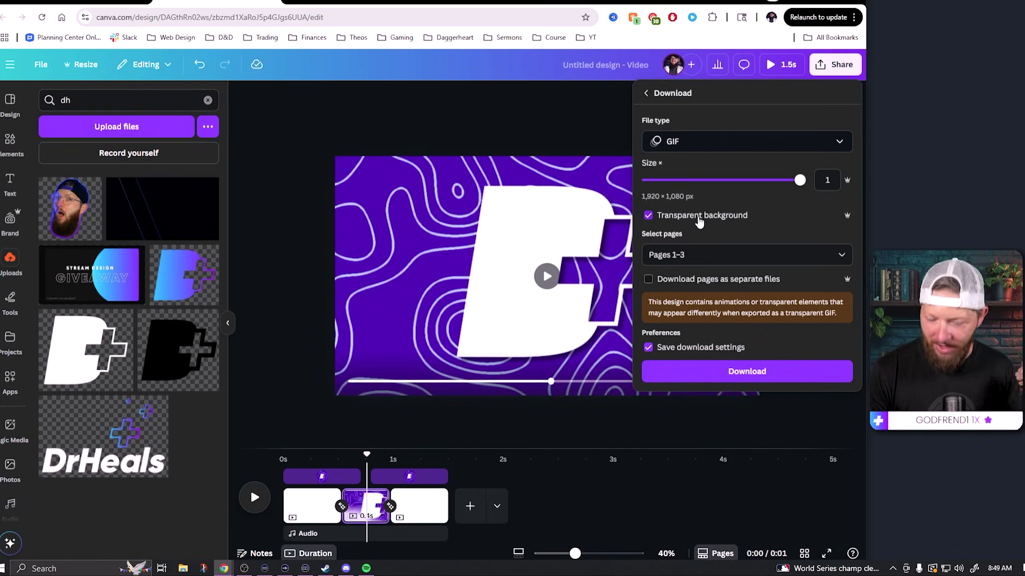
{"action": "left_click", "coordinate": [755, 372]}
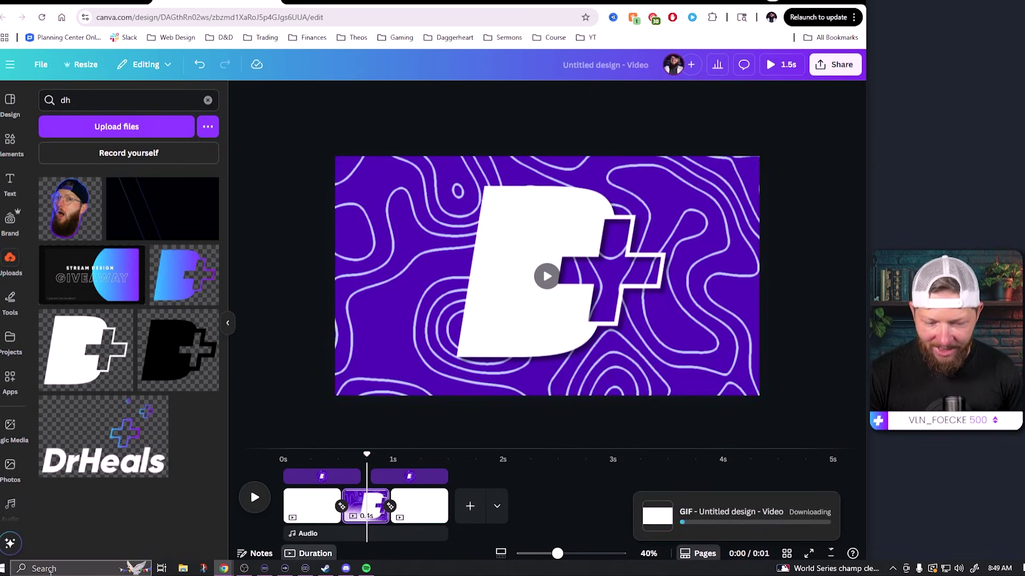
Launch OBS Studio from the Windows search with 'obs'.
{"action": "left_click", "coordinate": [53, 568]}
{"action": "type", "text": "obs"}
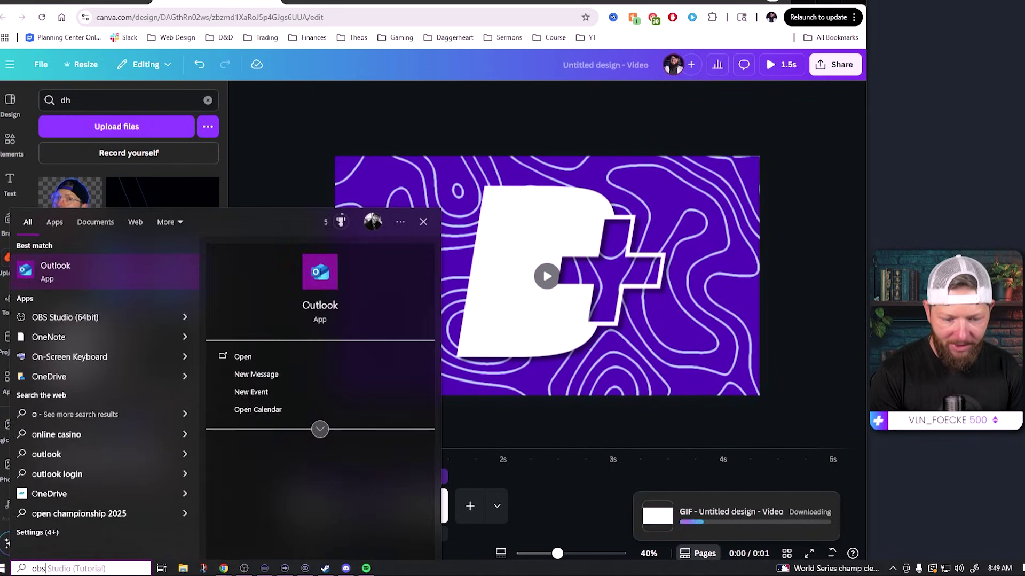
{"action": "key", "text": "Return"}
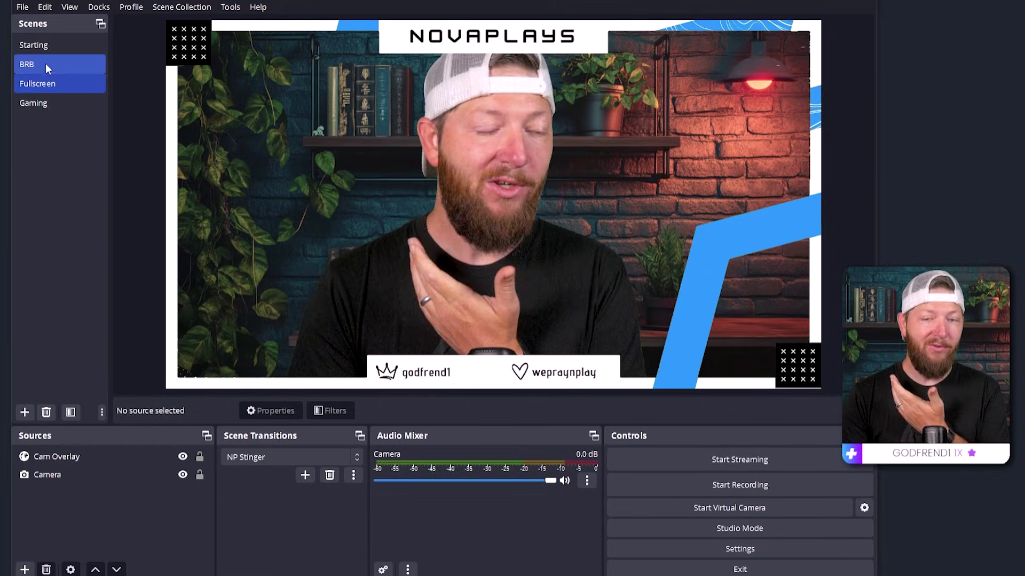
Preview the NP Stinger across the Starting, BRB and Fullscreen scenes, then return to Canva.
{"action": "left_click", "coordinate": [49, 43]}
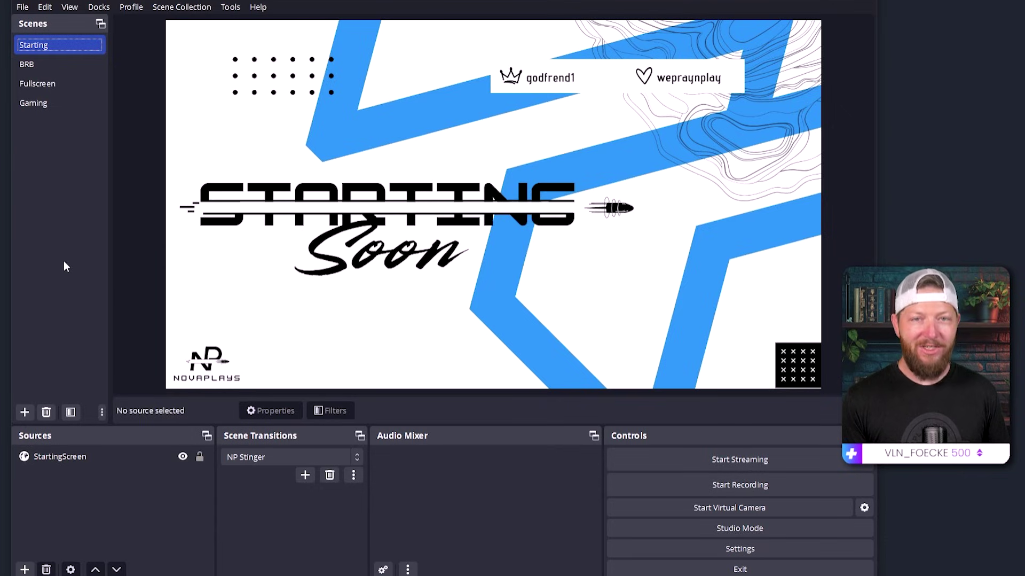
{"action": "left_click", "coordinate": [37, 65]}
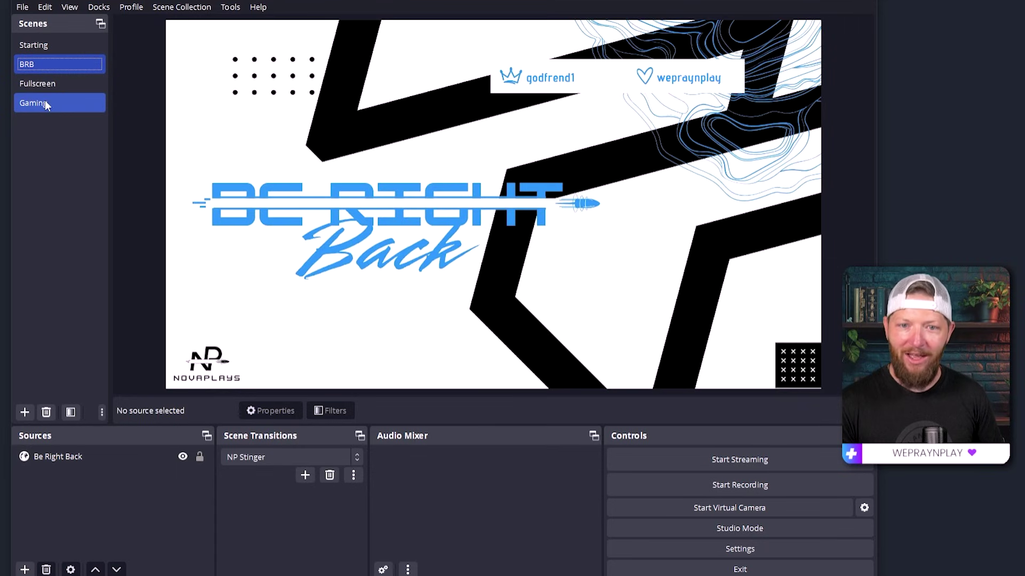
{"action": "left_click", "coordinate": [47, 82]}
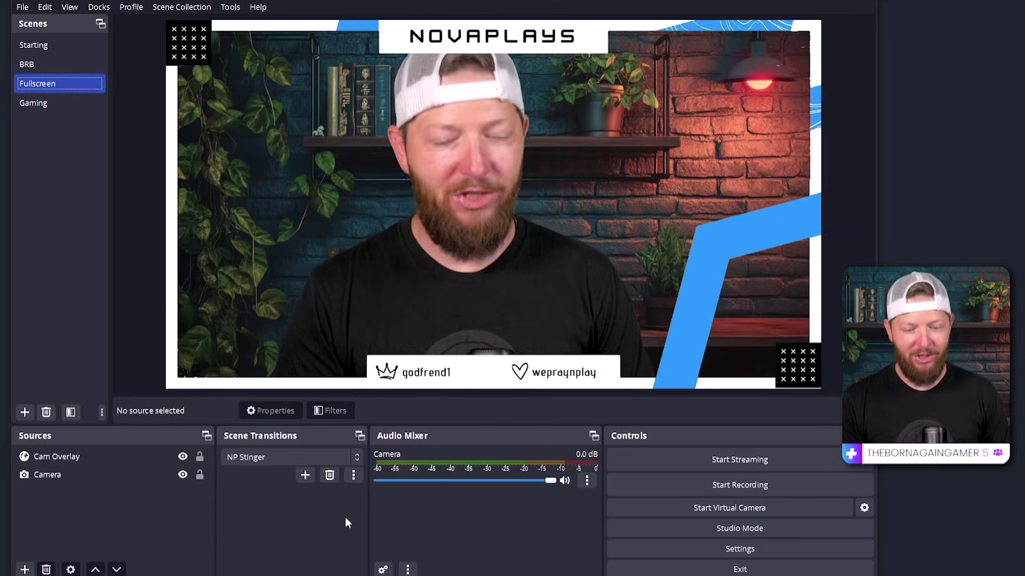
{"action": "left_click", "coordinate": [69, 550]}
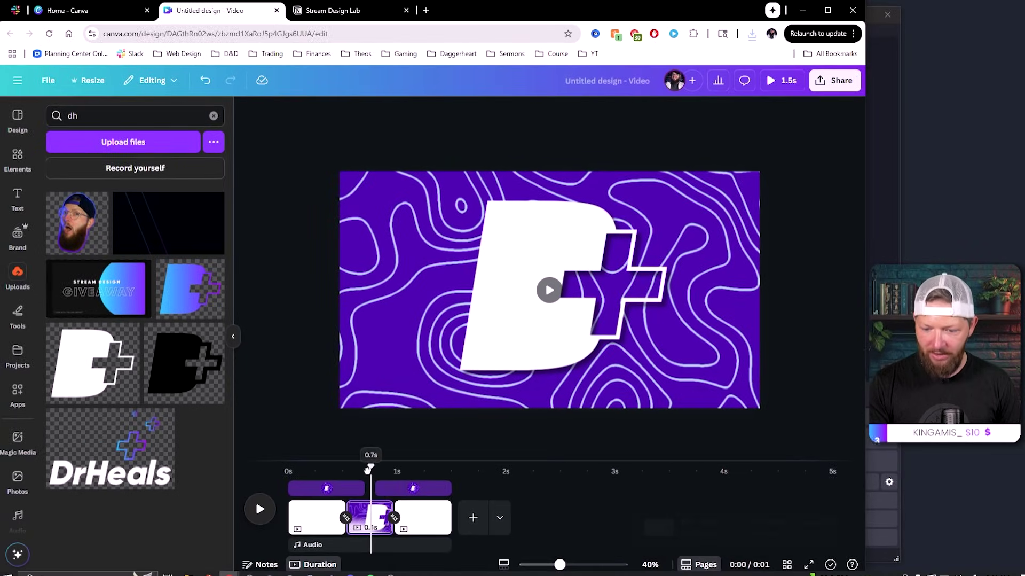
Play the transition, check its 0.7 s point, and confirm the GIF download finished.
{"action": "key", "text": "space"}
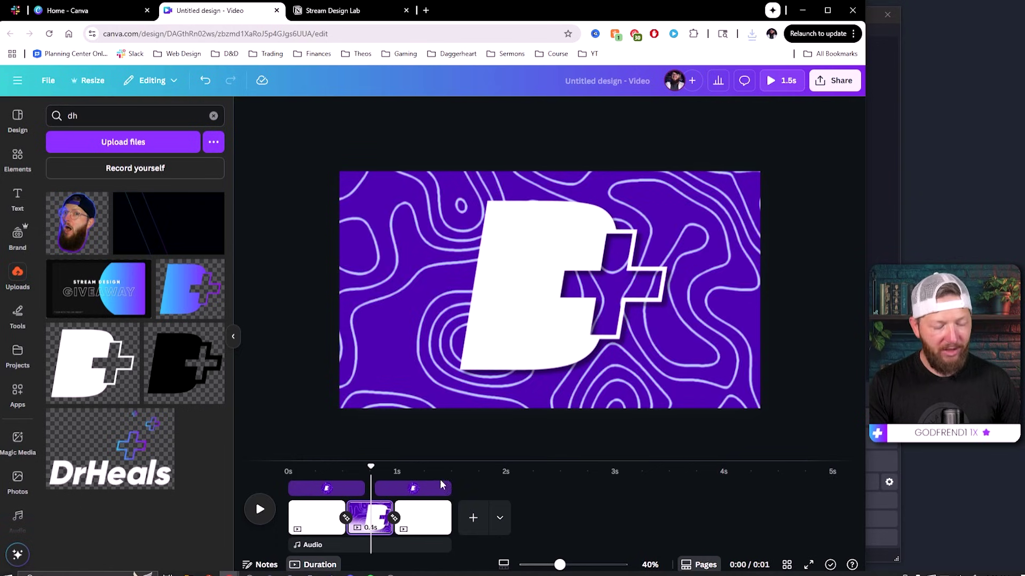
{"action": "left_click_drag", "start_coordinate": [371, 467], "coordinate": [369, 467]}
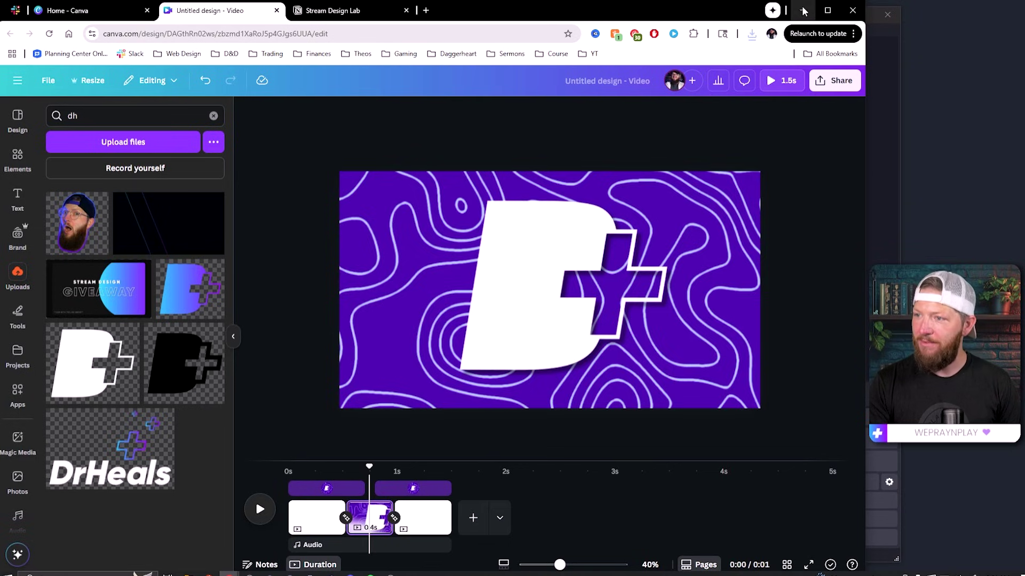
{"action": "left_click", "coordinate": [752, 33]}
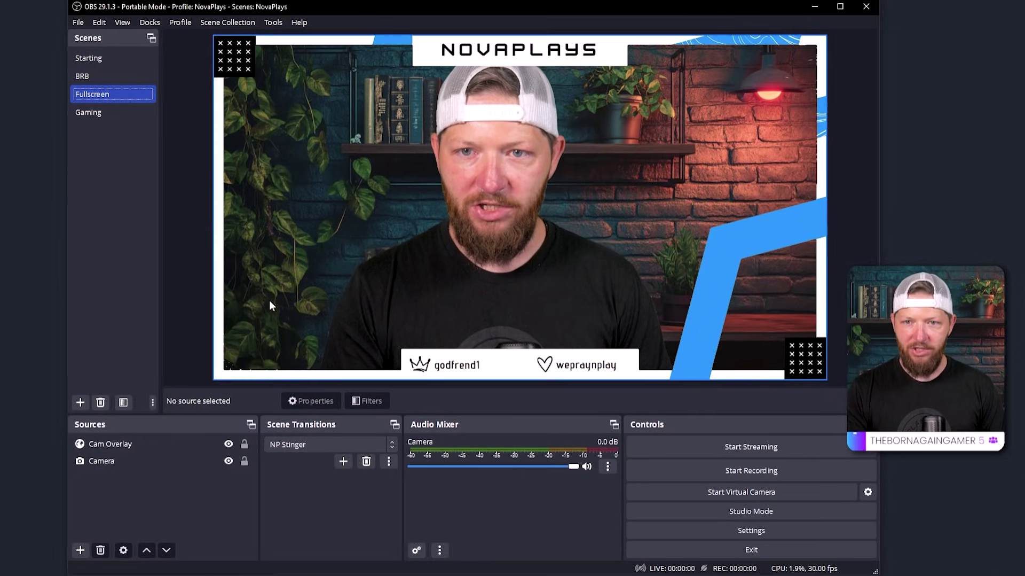
Add a new Stinger transition named DH.
{"action": "left_click", "coordinate": [151, 22]}
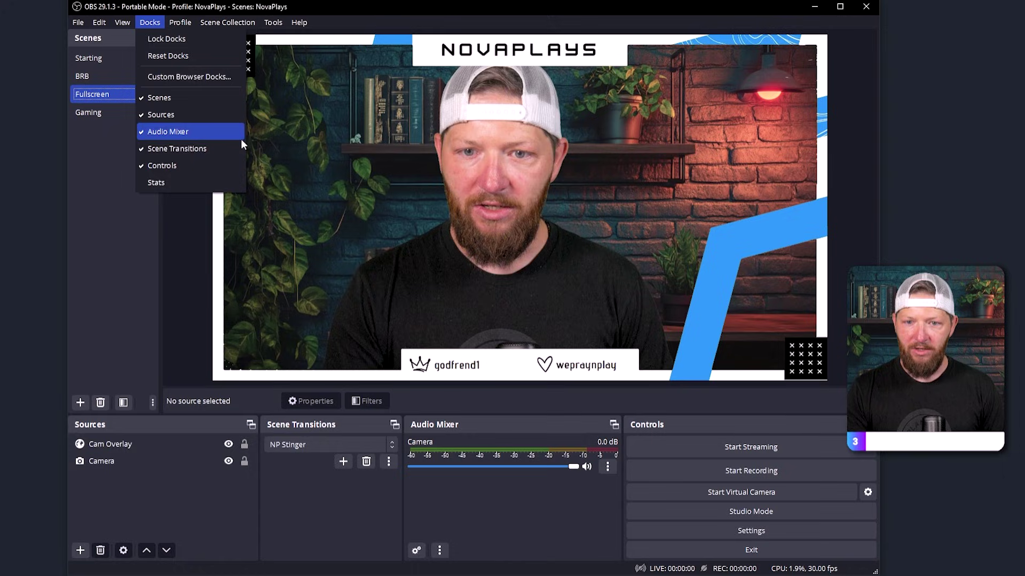
{"action": "left_click", "coordinate": [309, 502]}
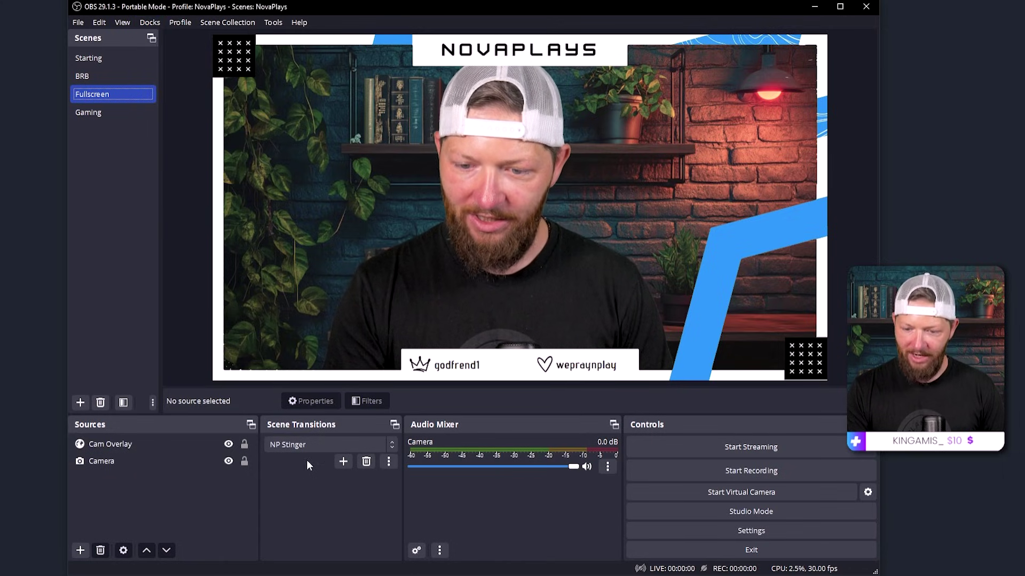
{"action": "left_click", "coordinate": [344, 461]}
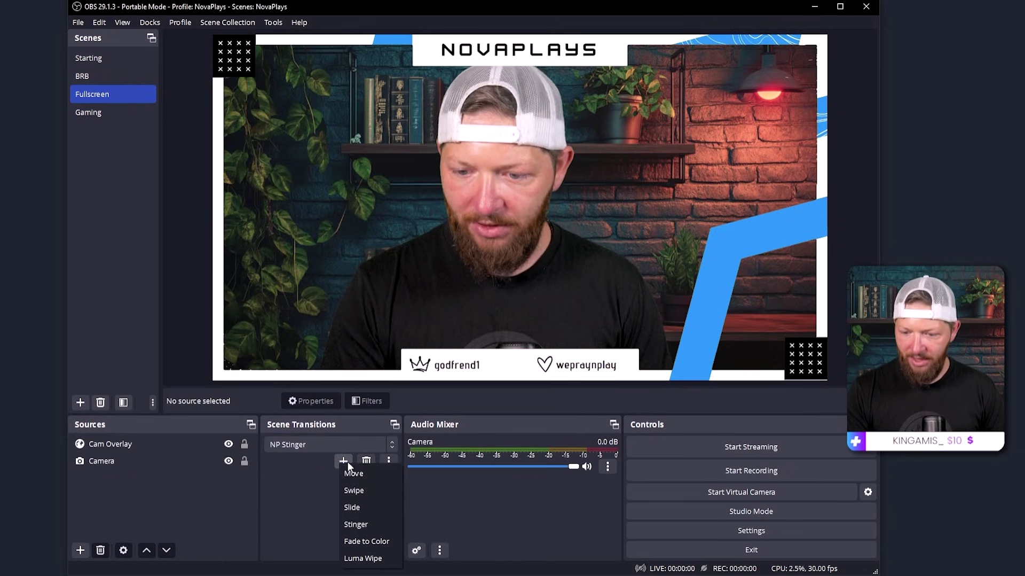
{"action": "left_click", "coordinate": [359, 524]}
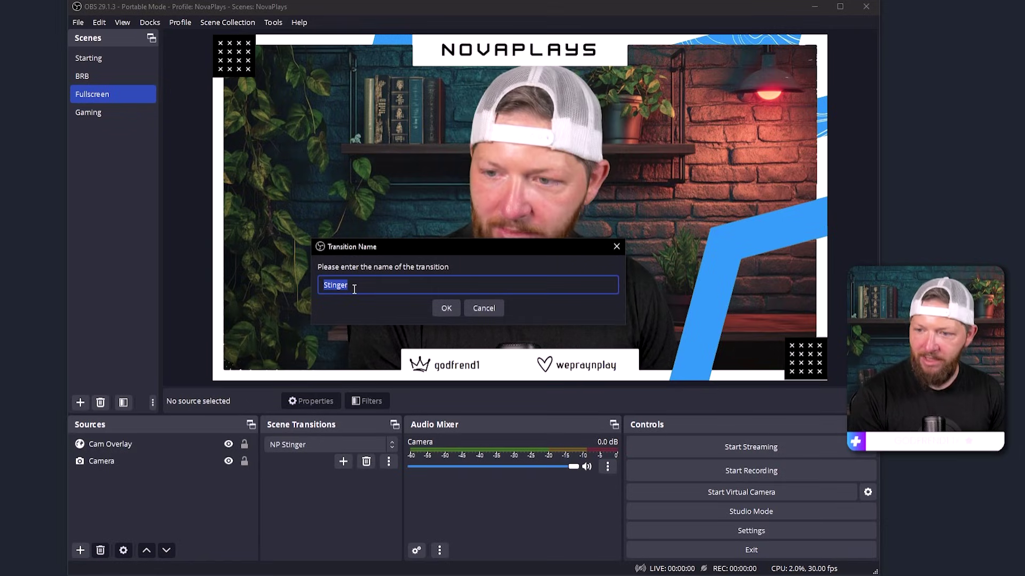
{"action": "type", "text": "DH"}
{"action": "left_click", "coordinate": [446, 309]}
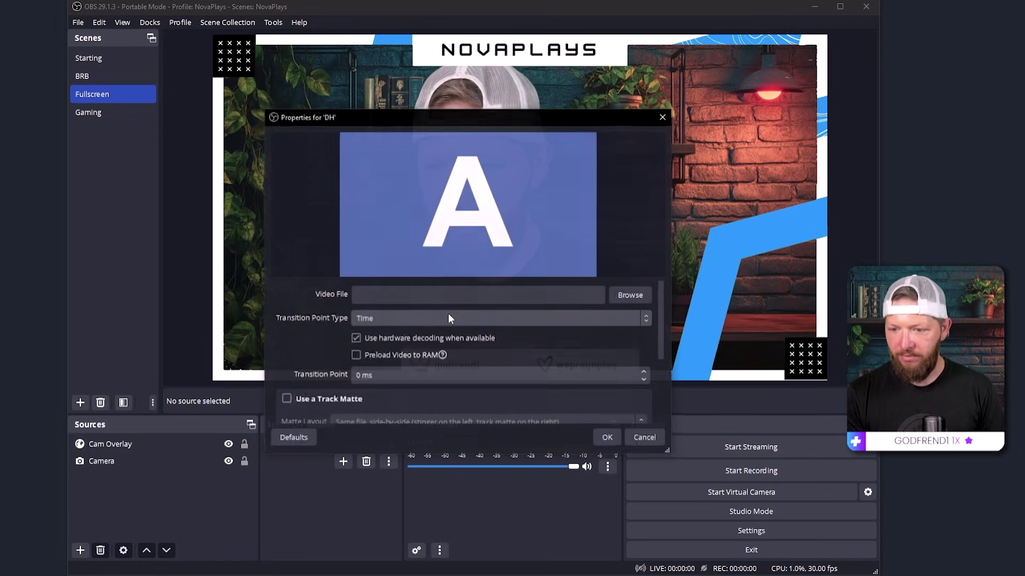
Set DH to play 'Untitled design (1).gif' from Downloads with a 700 ms transition point.
{"action": "left_click", "coordinate": [626, 297]}
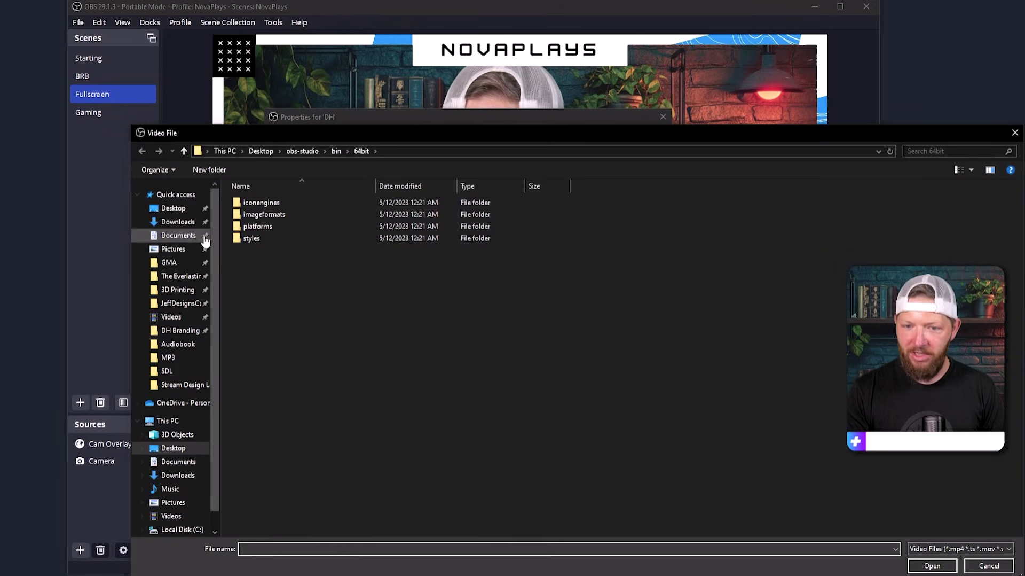
{"action": "left_click", "coordinate": [177, 221]}
{"action": "double_click", "coordinate": [258, 215]}
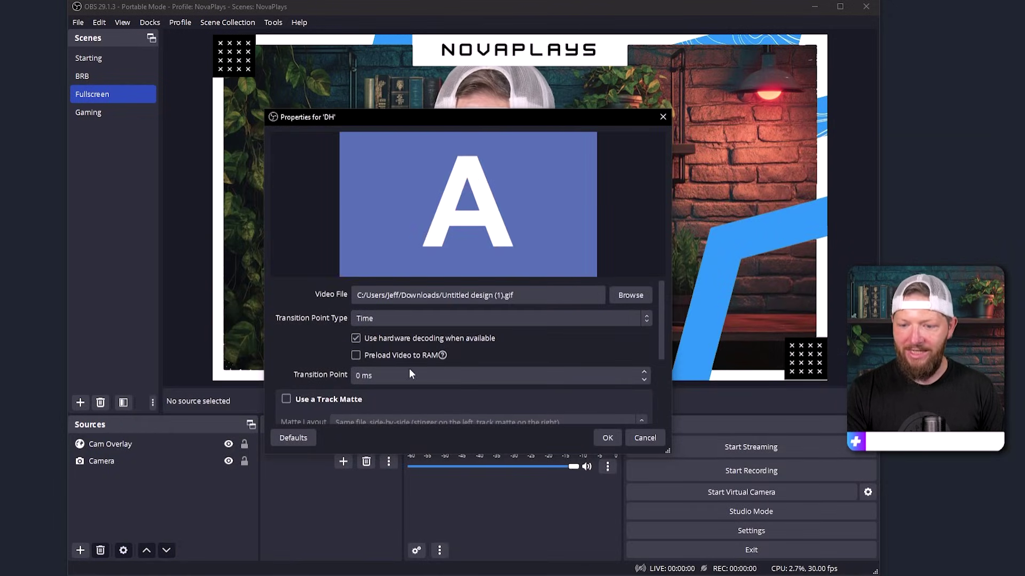
{"action": "left_click", "coordinate": [353, 375]}
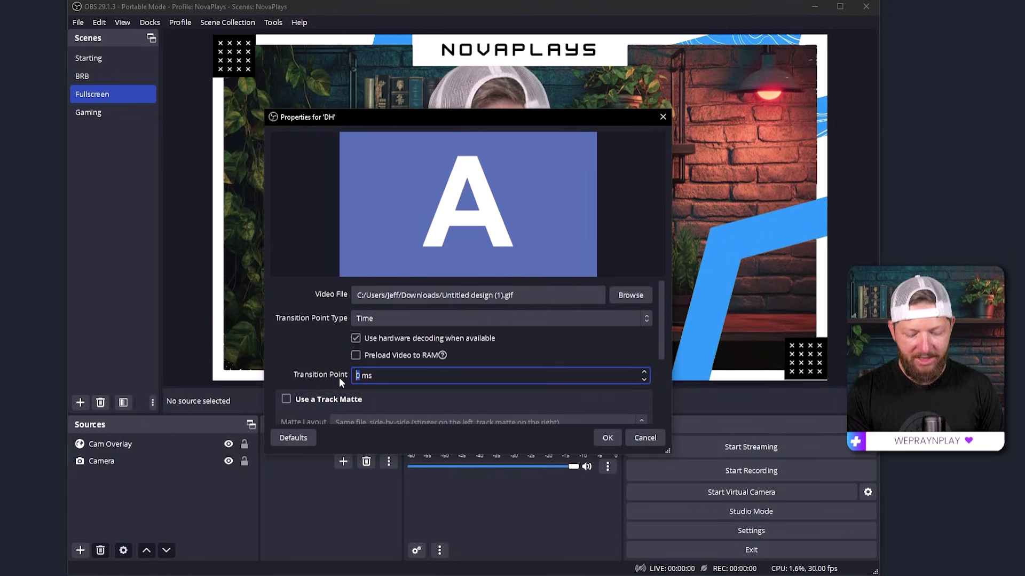
{"action": "type", "text": "700"}
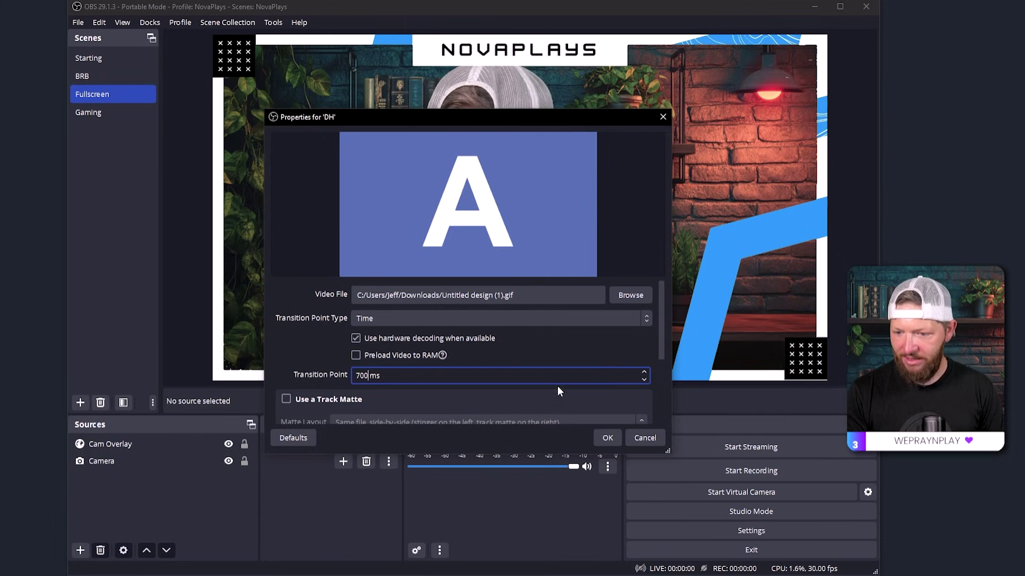
{"action": "scroll", "coordinate": [558, 386], "scroll_direction": "down", "scroll_amount": 5}
{"action": "left_click", "coordinate": [609, 437]}
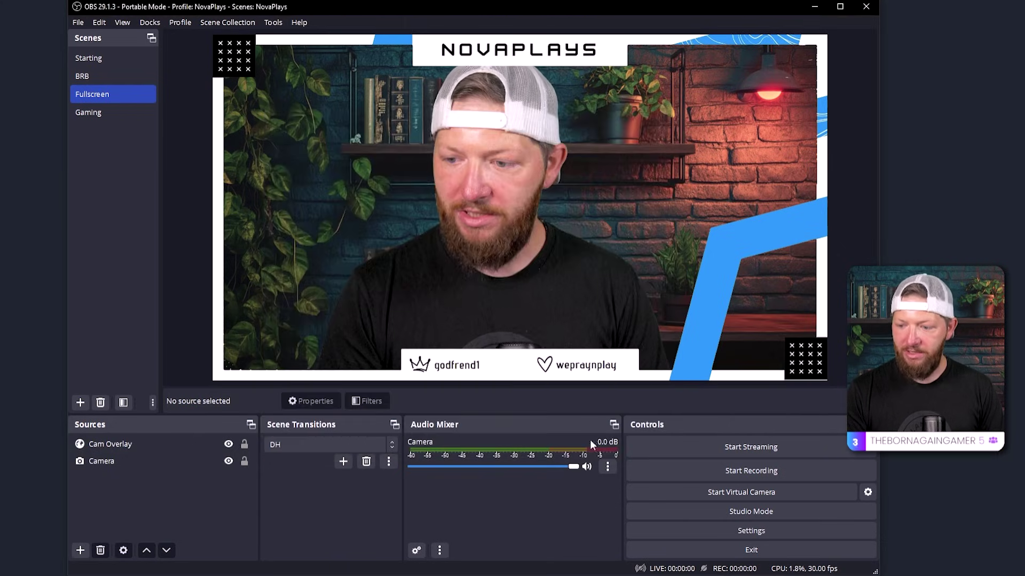
{"action": "left_click", "coordinate": [94, 77]}
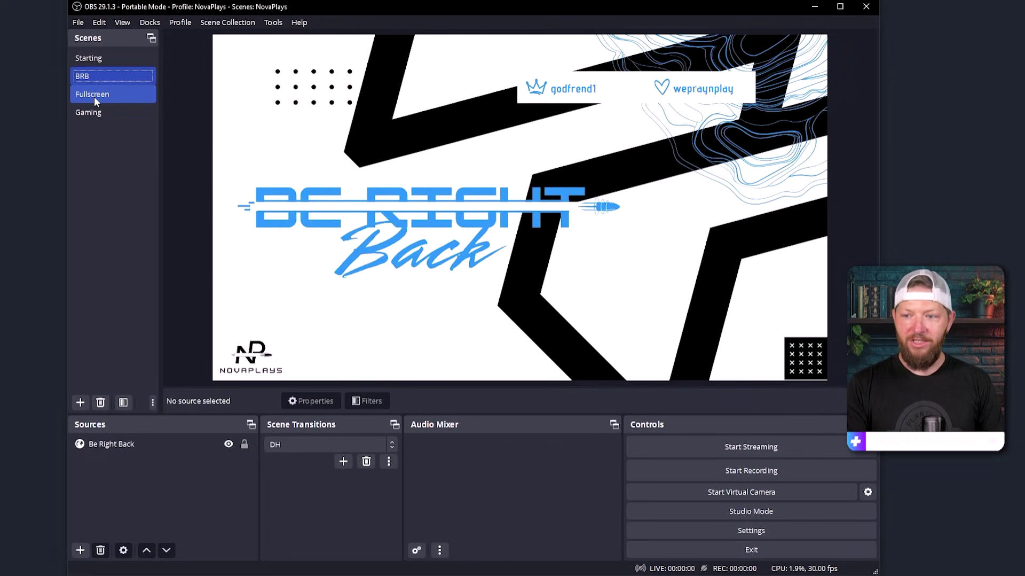
{"action": "left_click", "coordinate": [94, 96]}
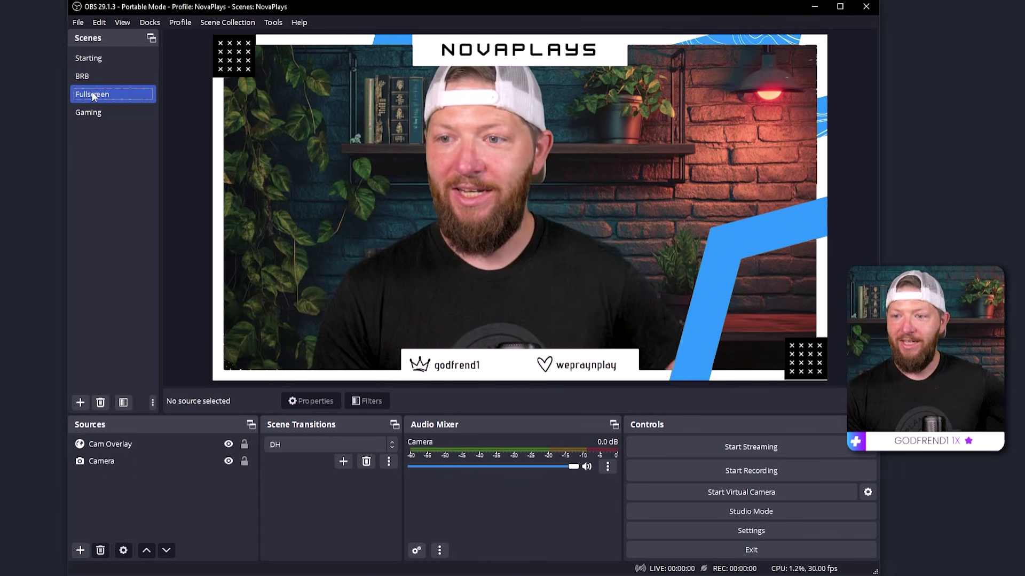
{"action": "left_click", "coordinate": [82, 78]}
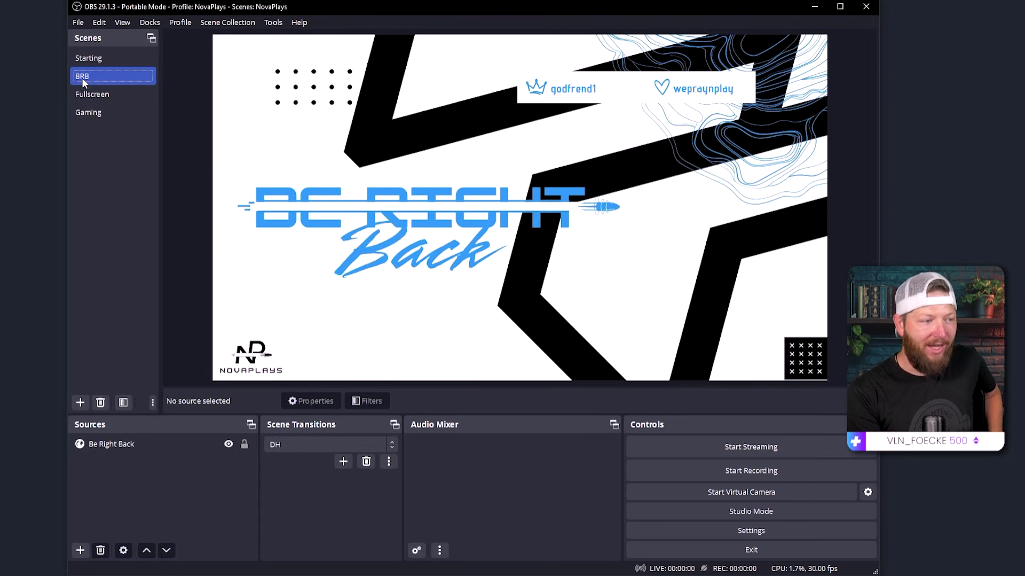
{"action": "left_click", "coordinate": [100, 98]}
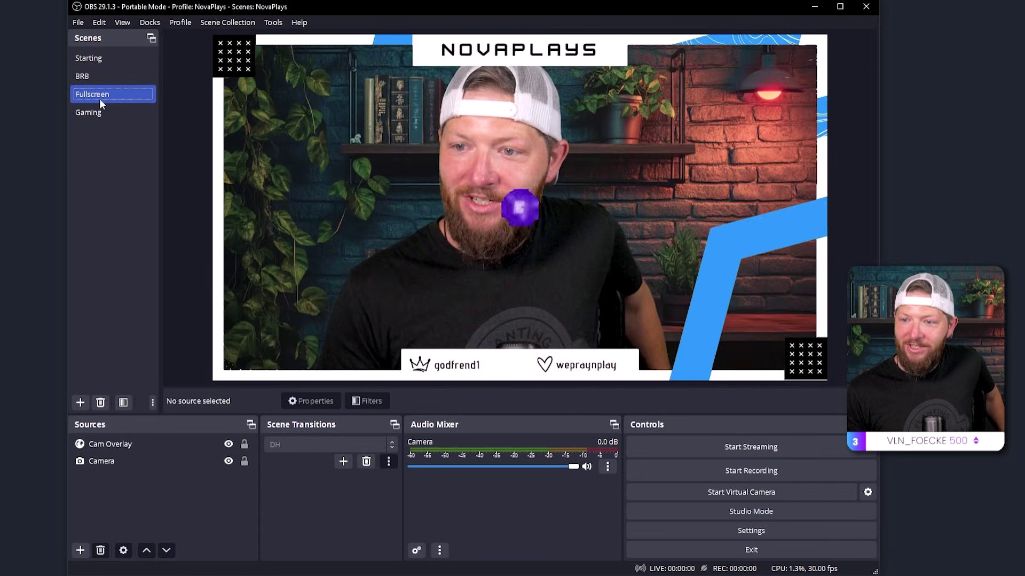